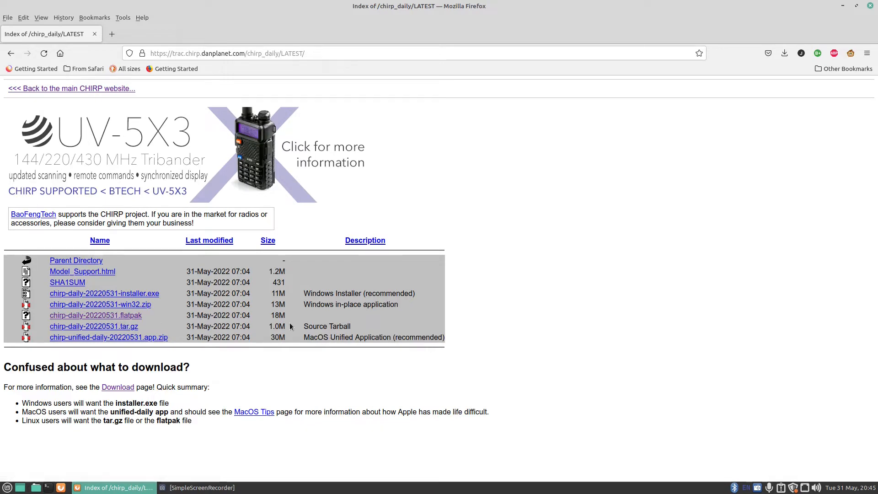
Open a terminal in the Desktop folder, enlarge its text and move the window clear of the downloaded CHIRP flatpak file
{"action": "left_click", "coordinate": [843, 6]}
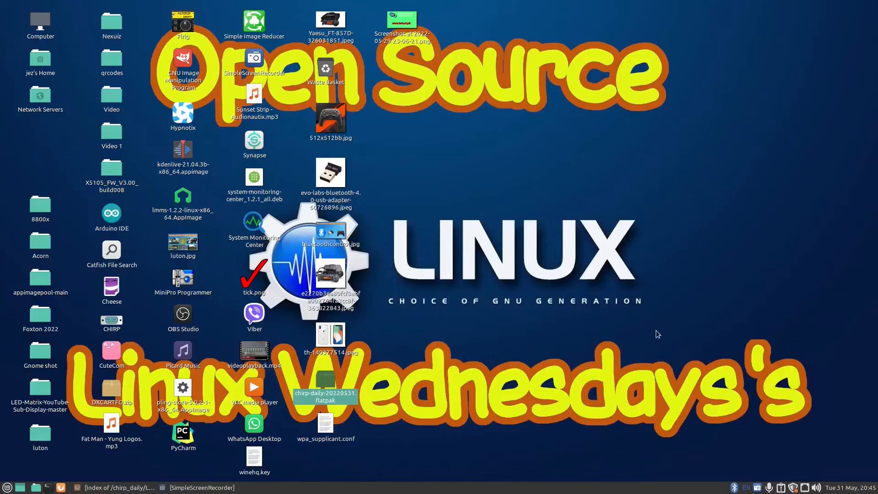
{"action": "right_click", "coordinate": [451, 84]}
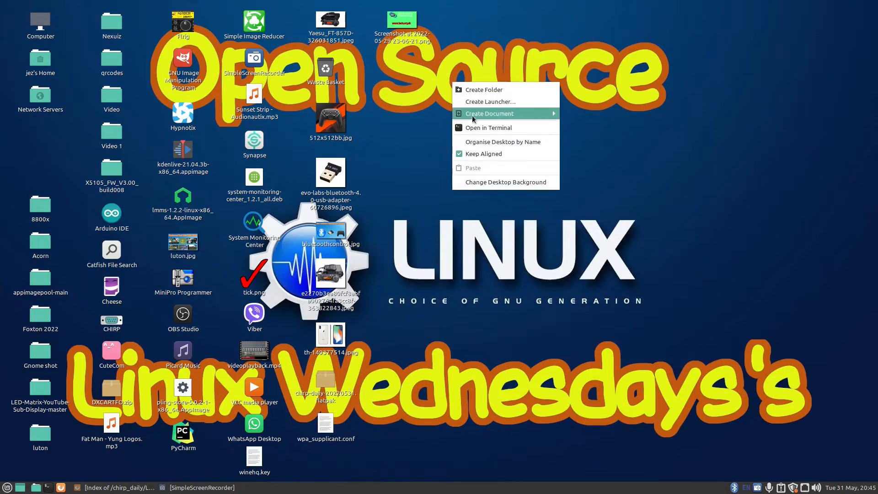
{"action": "left_click", "coordinate": [476, 124]}
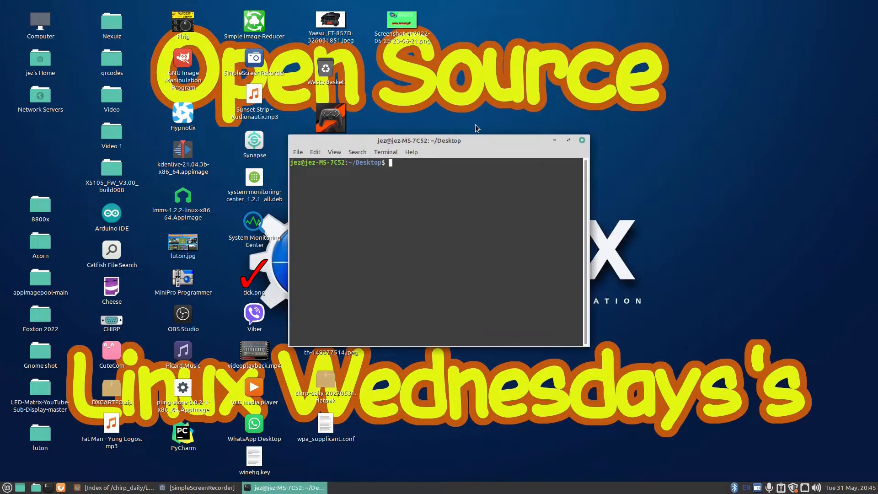
{"action": "key", "text": "ctrl+plus"}
{"action": "key", "text": "ctrl+plus"}
{"action": "key", "text": "ctrl+plus"}
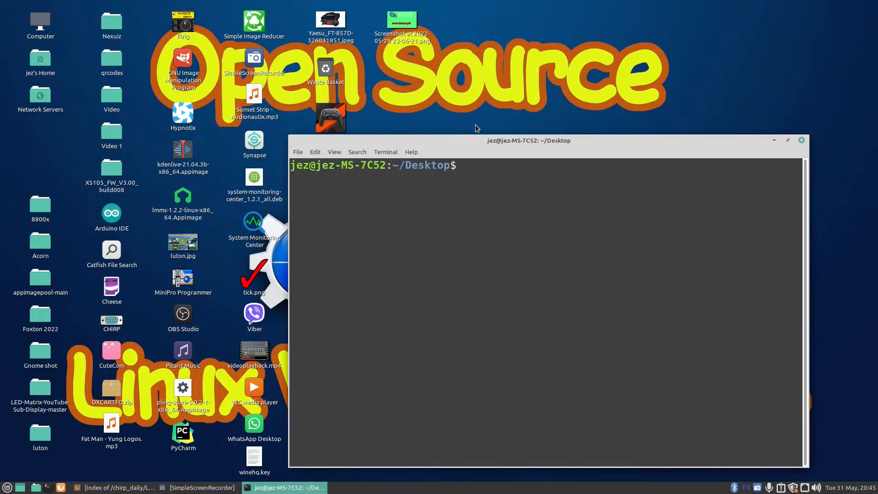
{"action": "left_click_drag", "start_coordinate": [494, 139], "coordinate": [511, 47]}
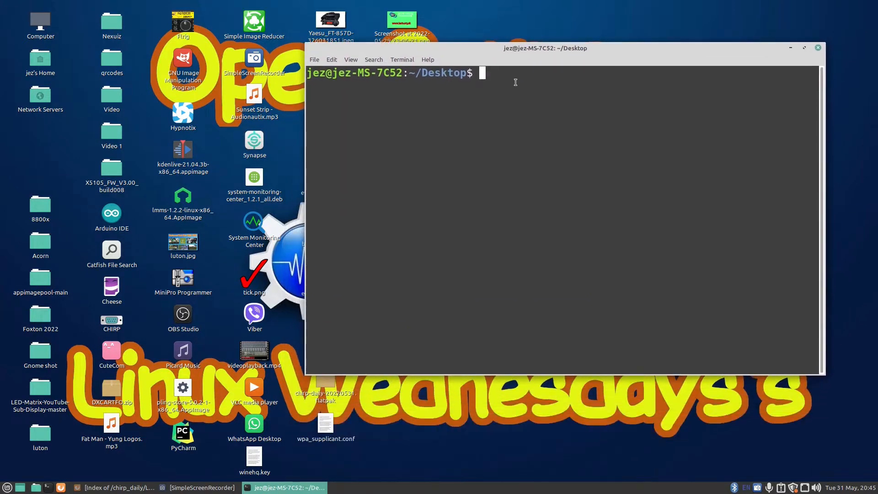
Run flatpak install on the chirp-daily-20220531.flatpak file from the desktop
{"action": "type", "text": "flatpak i"}
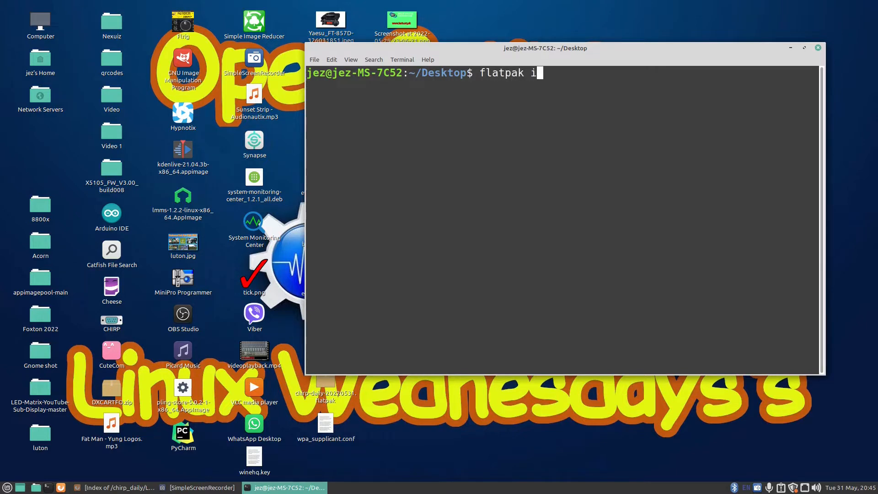
{"action": "type", "text": "nstall"}
{"action": "left_click", "coordinate": [325, 388]}
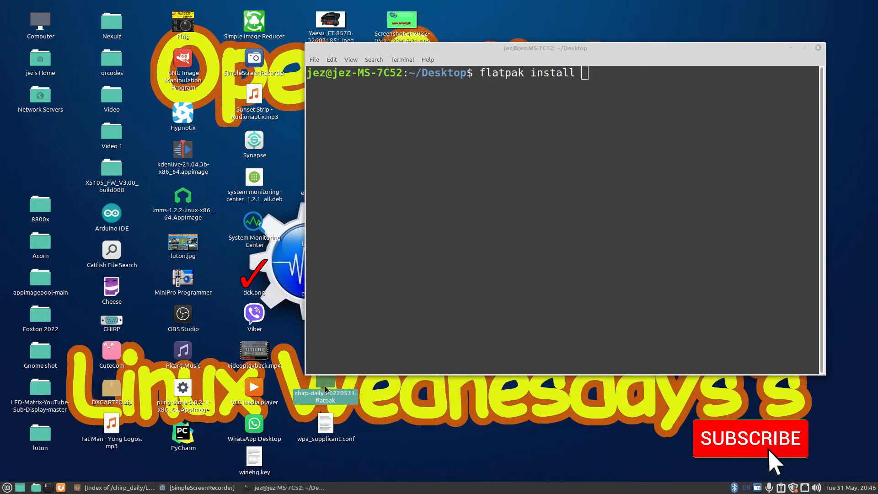
{"action": "left_click_drag", "start_coordinate": [325, 389], "coordinate": [613, 131]}
{"action": "left_click", "coordinate": [449, 112]}
{"action": "key", "text": "Return"}
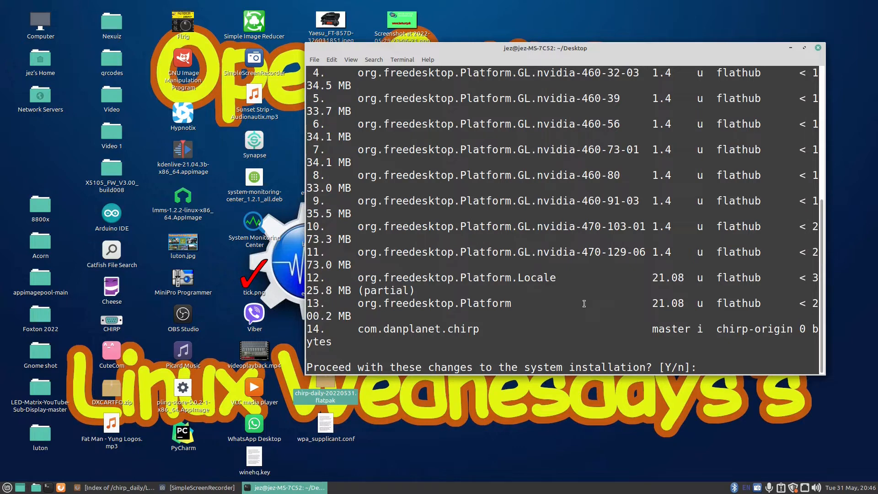
Accept the proposed system installation changes, enter the account password to authorise them, and close the terminal when installation finishes
{"action": "type", "text": "y"}
{"action": "key", "text": "Return"}
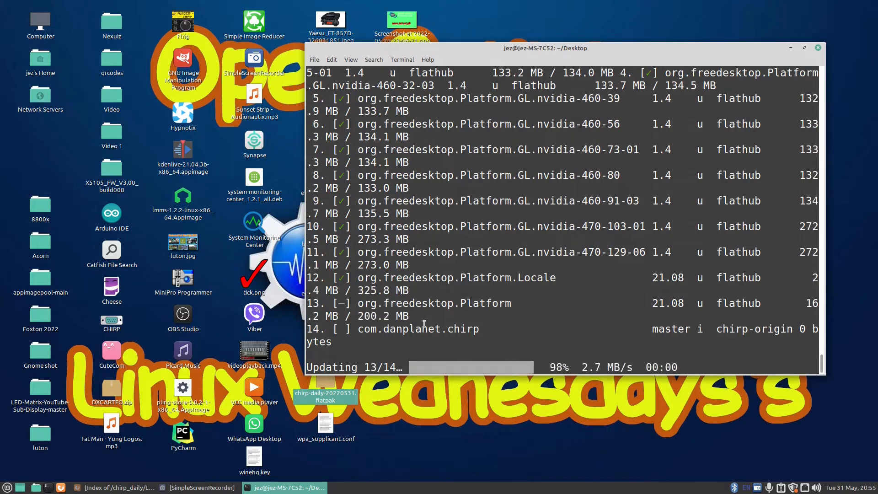
{"action": "type", "text": "•••••"}
{"action": "key", "text": "Return"}
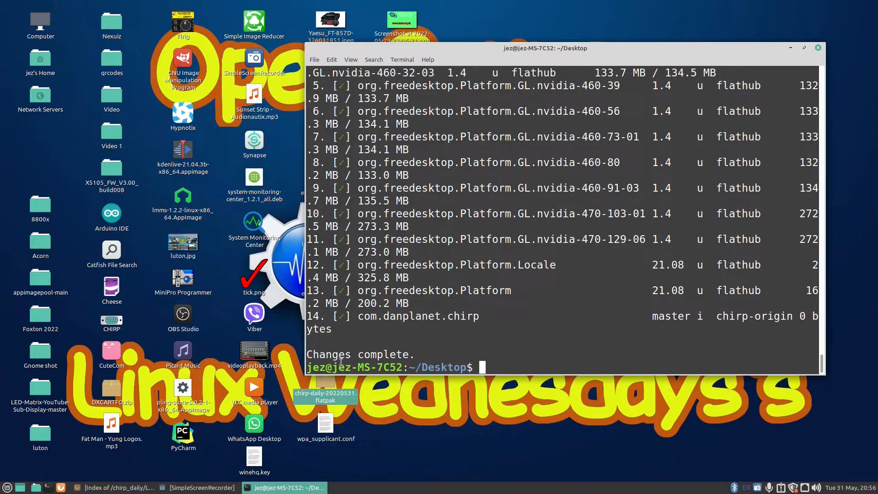
{"action": "left_click", "coordinate": [819, 48]}
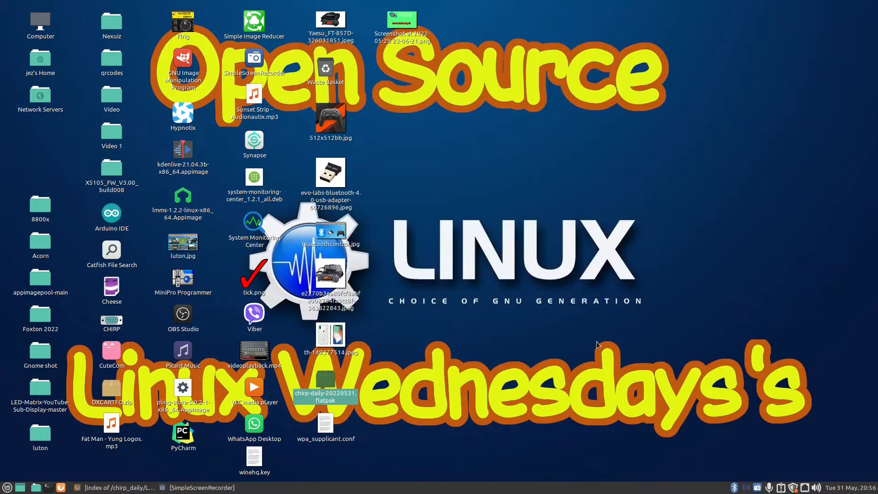
Launch CHIRP from the desktop and create a new blank memory list
{"action": "left_click", "coordinate": [111, 323]}
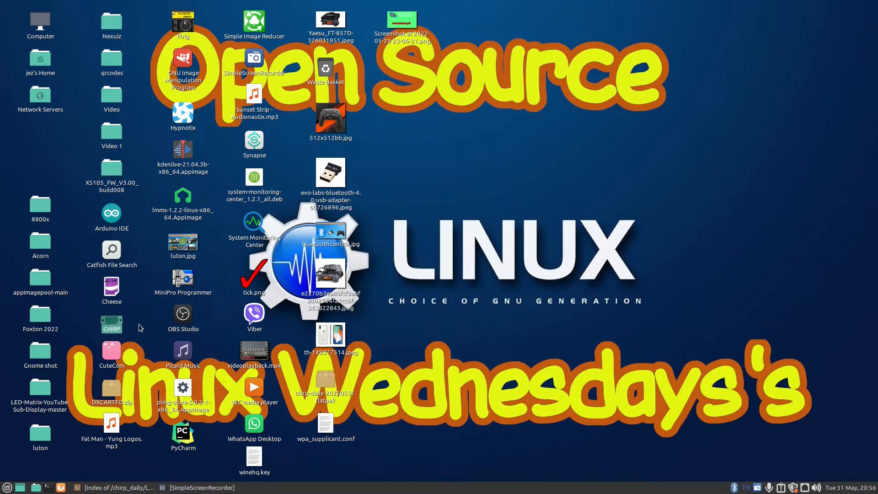
{"action": "double_click", "coordinate": [111, 321]}
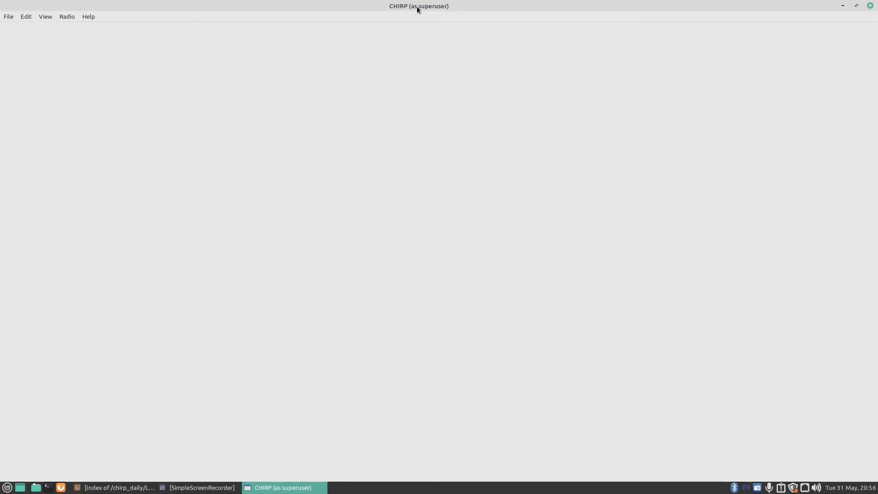
{"action": "left_click", "coordinate": [8, 18]}
{"action": "left_click", "coordinate": [24, 31]}
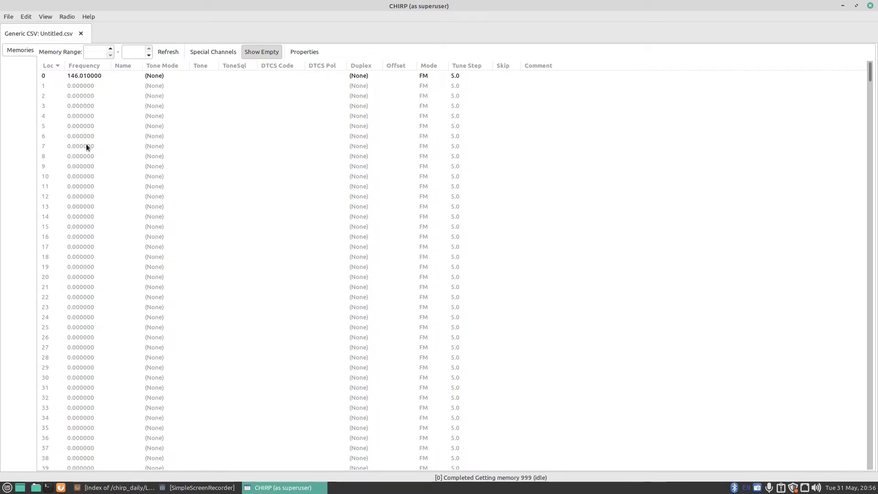
Run a RepeaterBook proximity query for london with distance 50 and the 2 meters (144MHz) band
{"action": "left_click", "coordinate": [64, 17]}
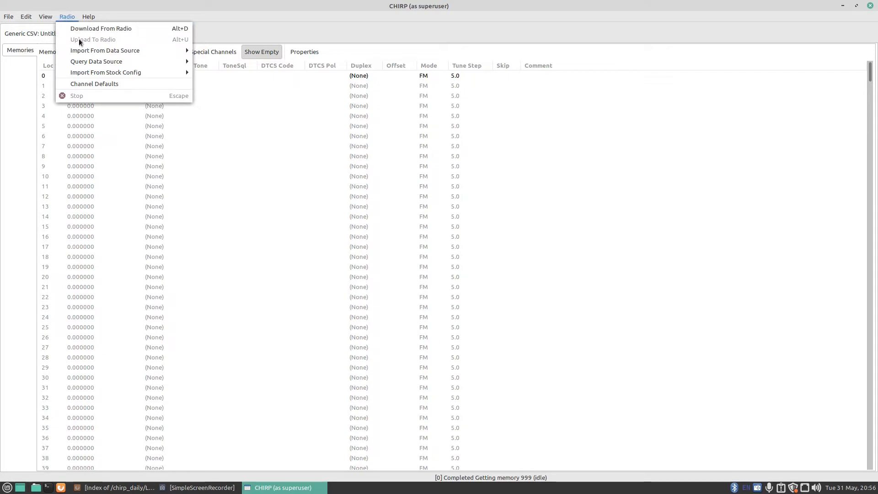
{"action": "mouse_move", "coordinate": [84, 62]}
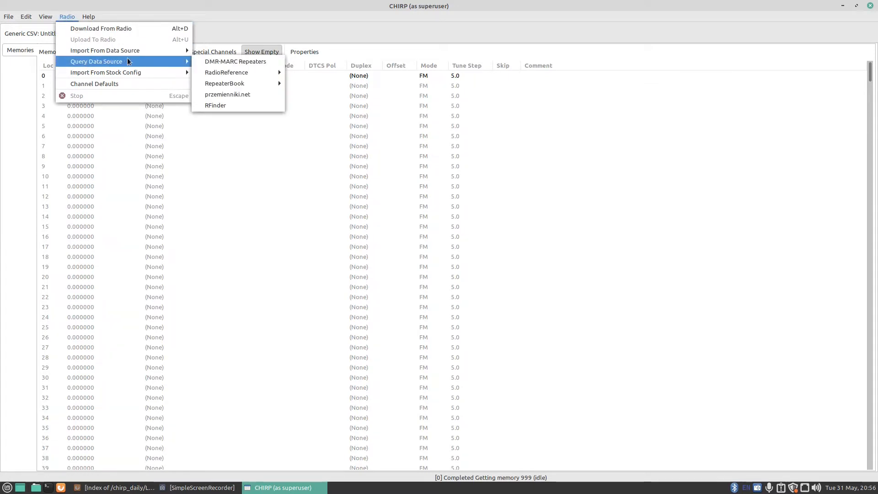
{"action": "mouse_move", "coordinate": [234, 85]}
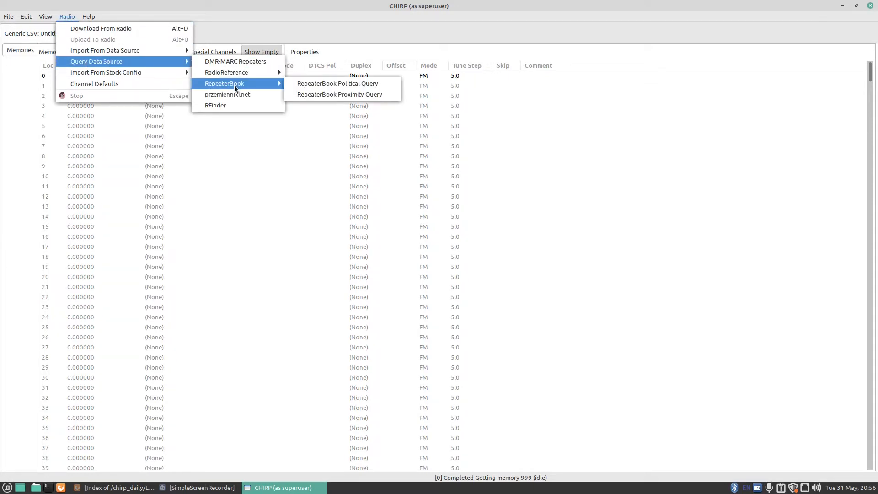
{"action": "left_click", "coordinate": [307, 95]}
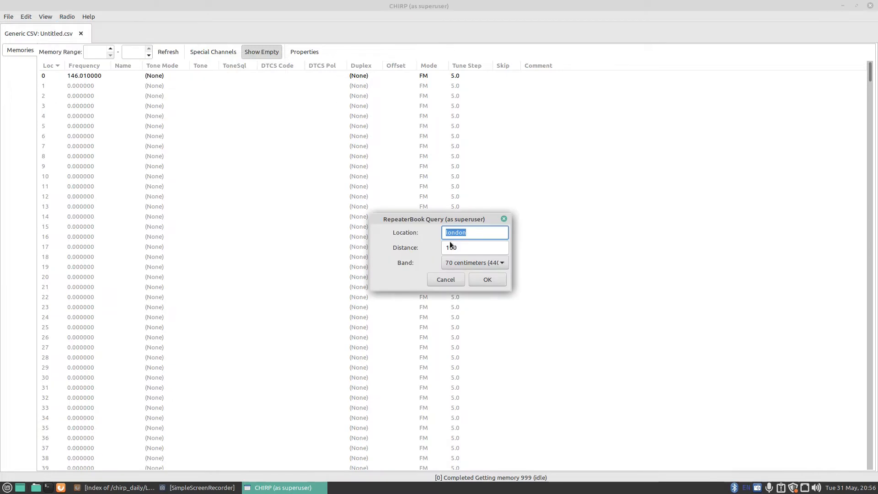
{"action": "left_click", "coordinate": [482, 249]}
{"action": "double_click", "coordinate": [482, 248]}
{"action": "type", "text": "50"}
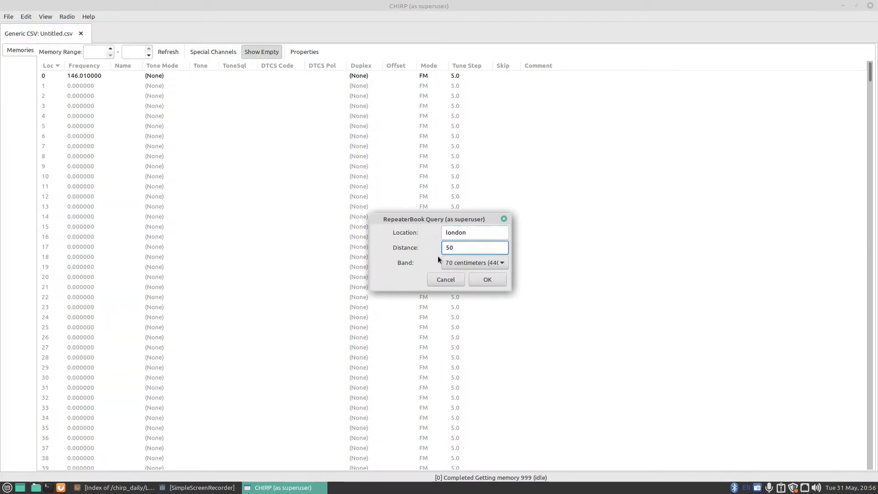
{"action": "left_click", "coordinate": [469, 267]}
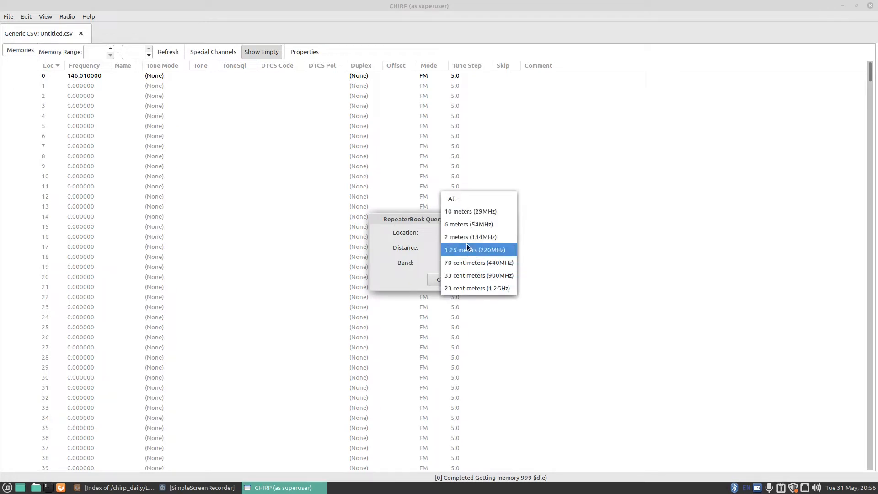
{"action": "left_click", "coordinate": [446, 238]}
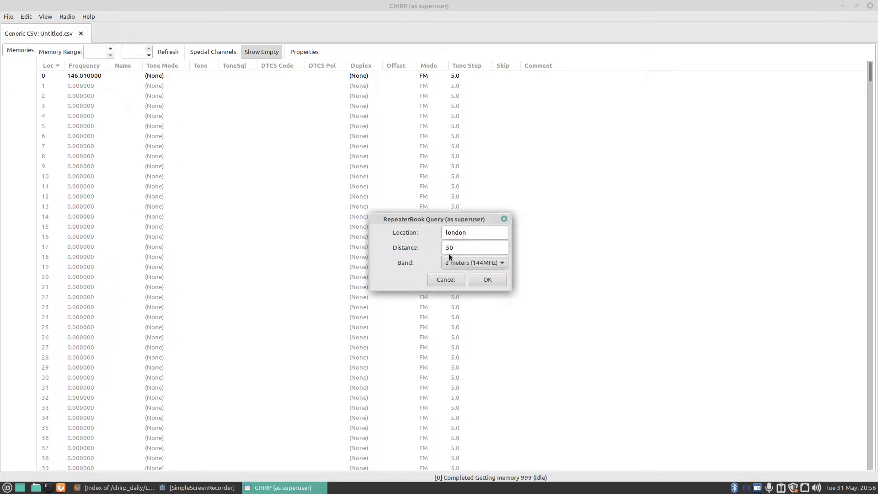
{"action": "left_click", "coordinate": [482, 277]}
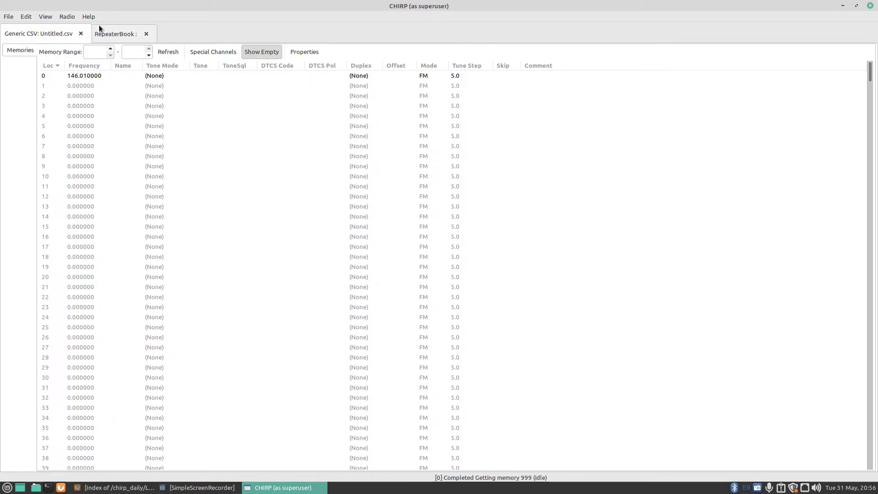
Sort the RepeaterBook results by mode and copy all the FM repeater rows from MB7IHA through GB3NL
{"action": "left_click", "coordinate": [114, 33]}
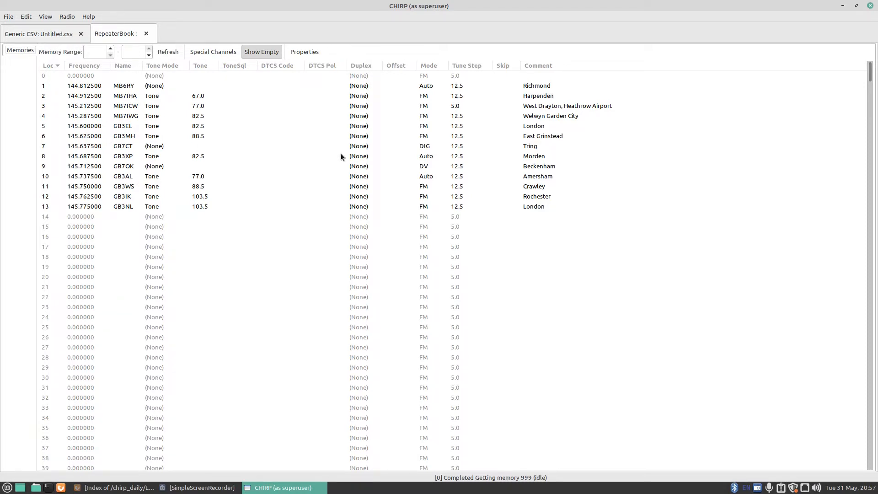
{"action": "left_click", "coordinate": [427, 66]}
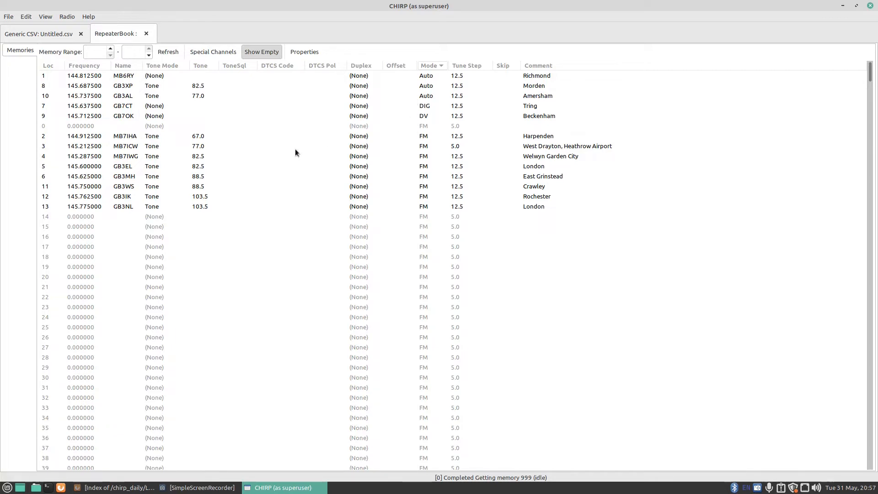
{"action": "left_click", "coordinate": [74, 135]}
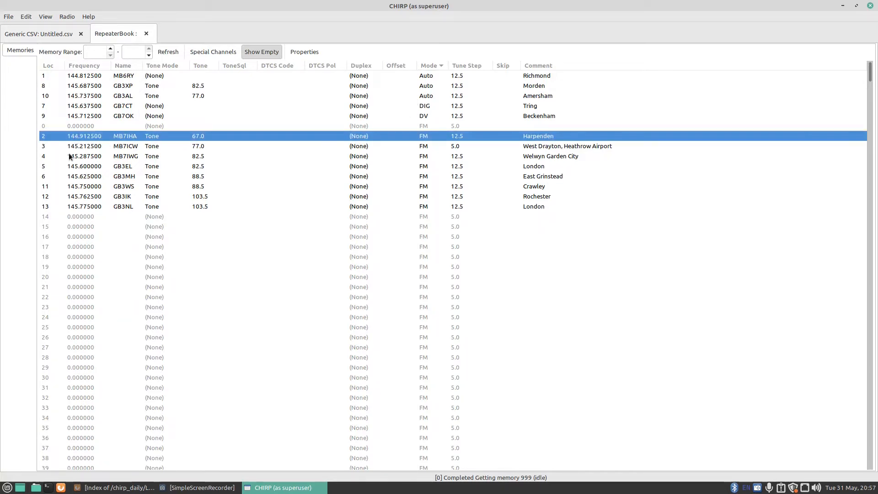
{"action": "left_click", "coordinate": [61, 143], "text": "shift"}
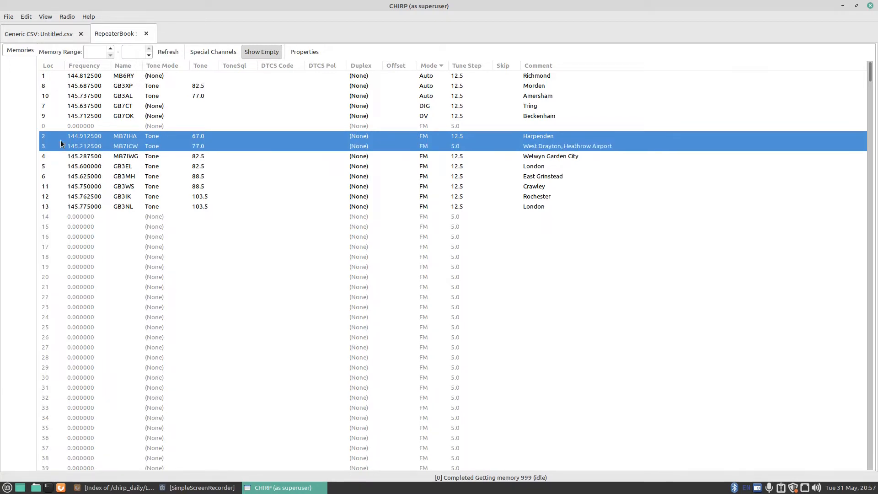
{"action": "key", "text": "shift+Down"}
{"action": "key", "text": "shift+Down"}
{"action": "key", "text": "shift+Down"}
{"action": "key", "text": "shift+Down"}
{"action": "key", "text": "shift+Down"}
{"action": "key", "text": "shift+Down"}
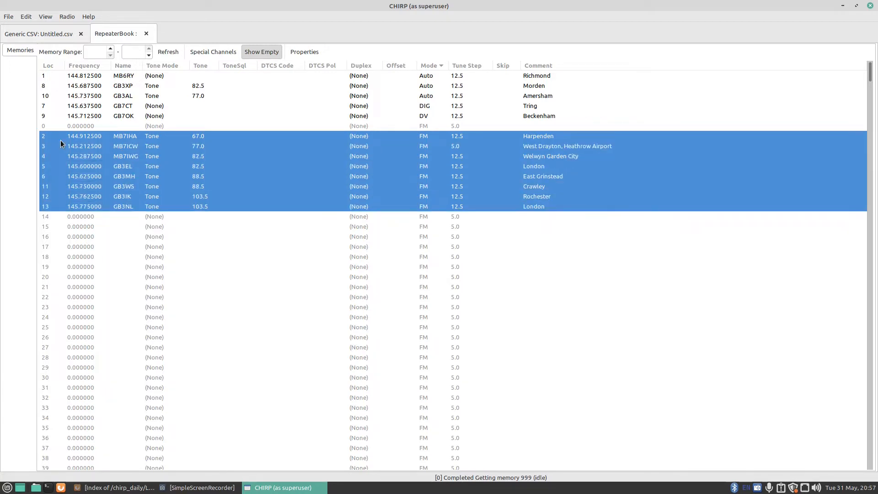
{"action": "right_click", "coordinate": [83, 145]}
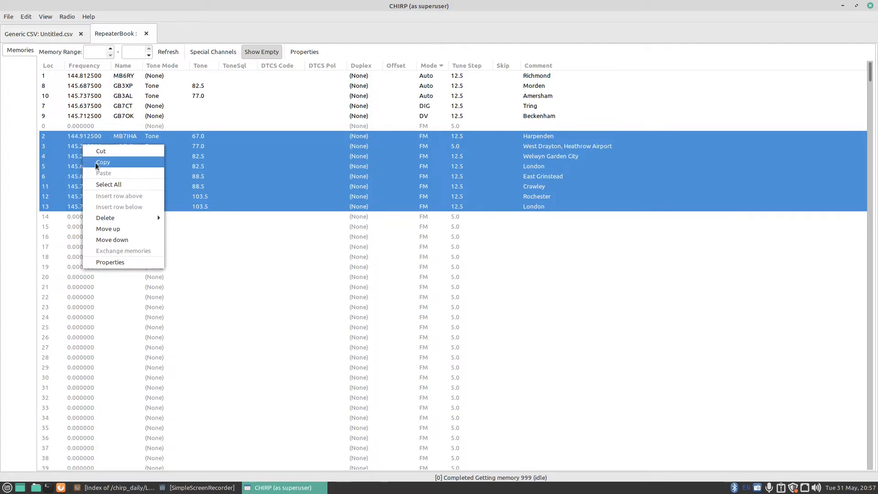
{"action": "left_click", "coordinate": [98, 163]}
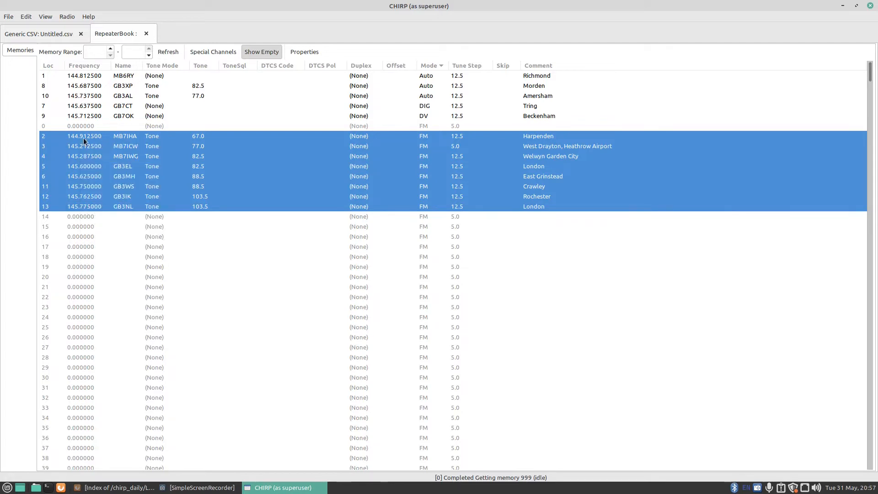
Paste the copied repeaters into the Untitled.csv memory list, starting at location 1
{"action": "left_click", "coordinate": [34, 36]}
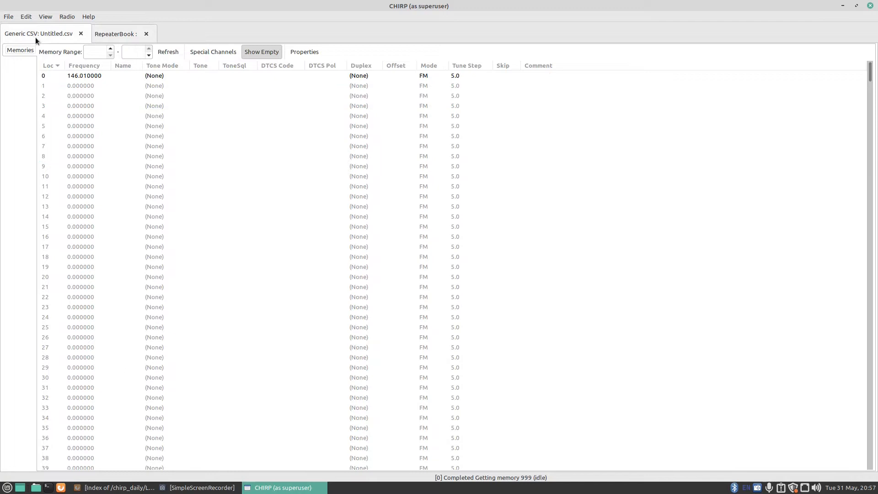
{"action": "left_click", "coordinate": [73, 86]}
{"action": "right_click", "coordinate": [72, 85]}
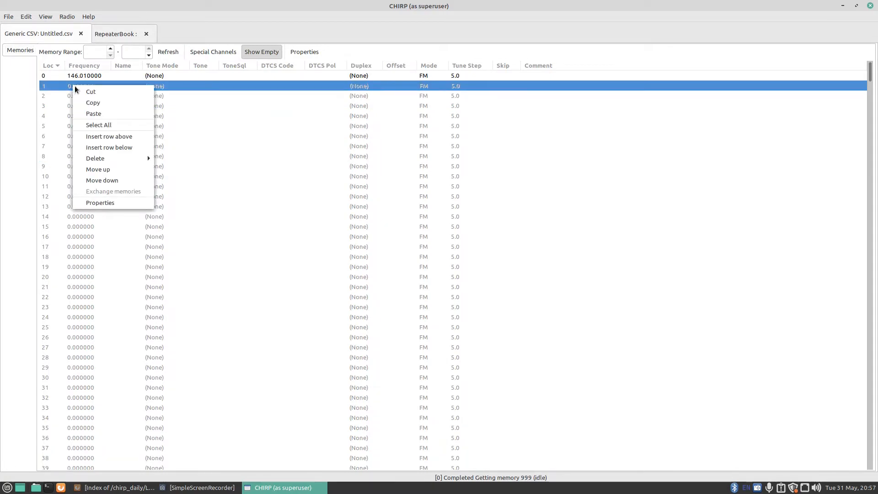
{"action": "left_click", "coordinate": [84, 112]}
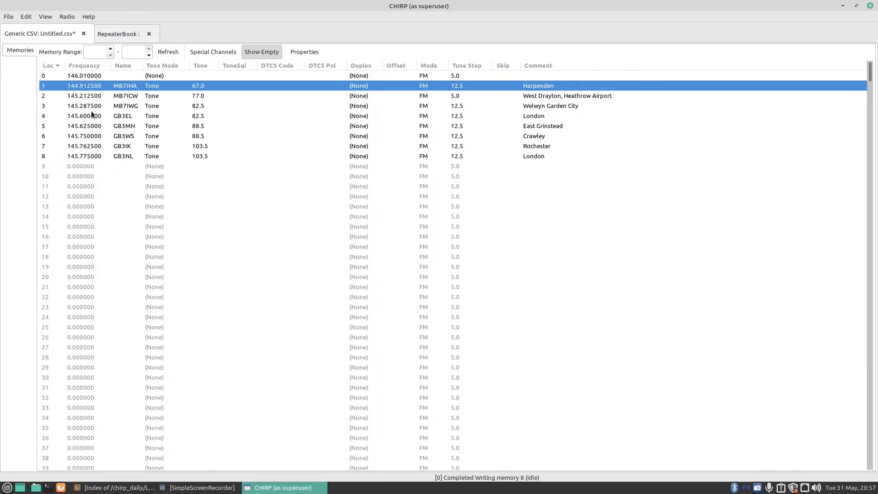
Run a RepeaterBook proximity query for london with distance 50 and the 70 centimeters (440MHz) band
{"action": "left_click", "coordinate": [63, 16]}
{"action": "mouse_move", "coordinate": [88, 61]}
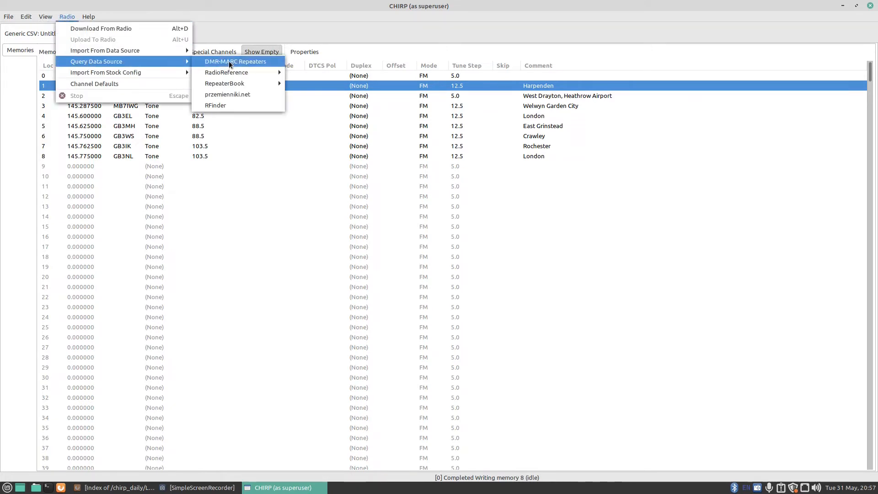
{"action": "mouse_move", "coordinate": [232, 86]}
{"action": "left_click", "coordinate": [325, 94]}
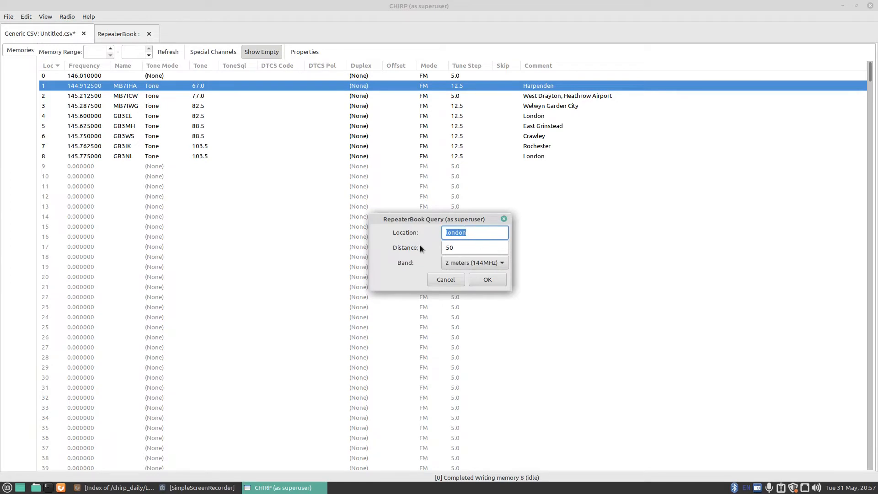
{"action": "left_click", "coordinate": [470, 263]}
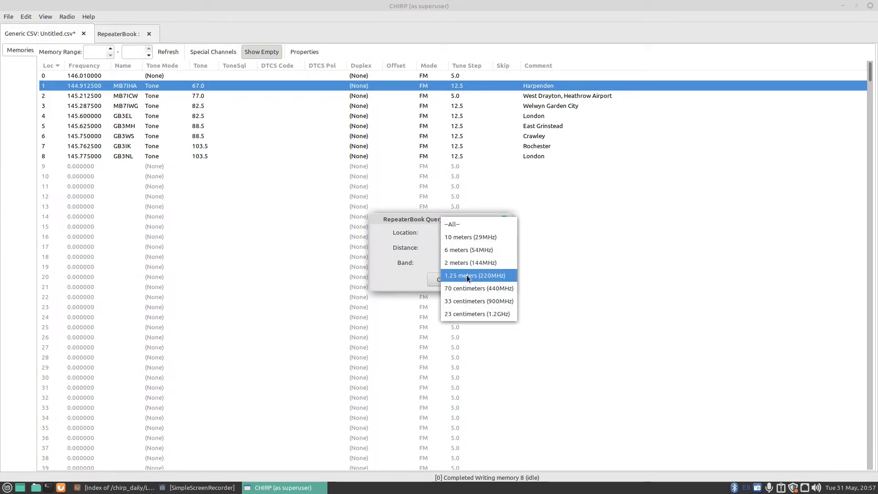
{"action": "left_click", "coordinate": [463, 287]}
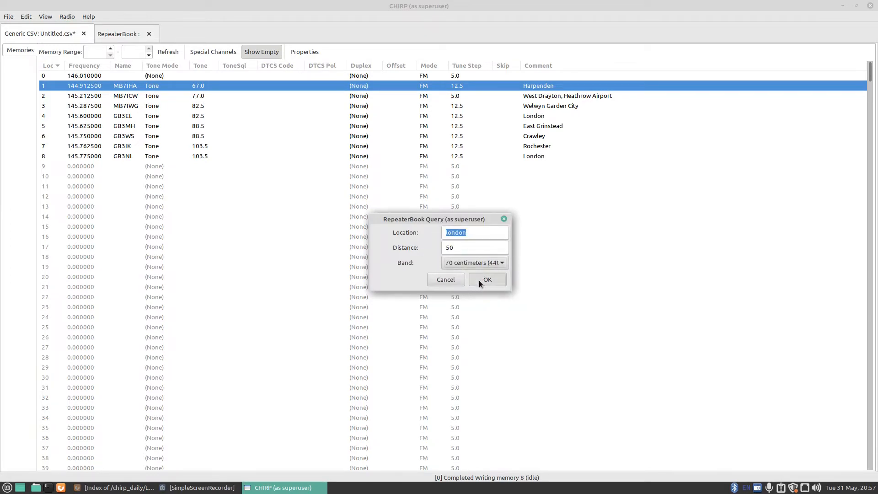
{"action": "left_click", "coordinate": [479, 280]}
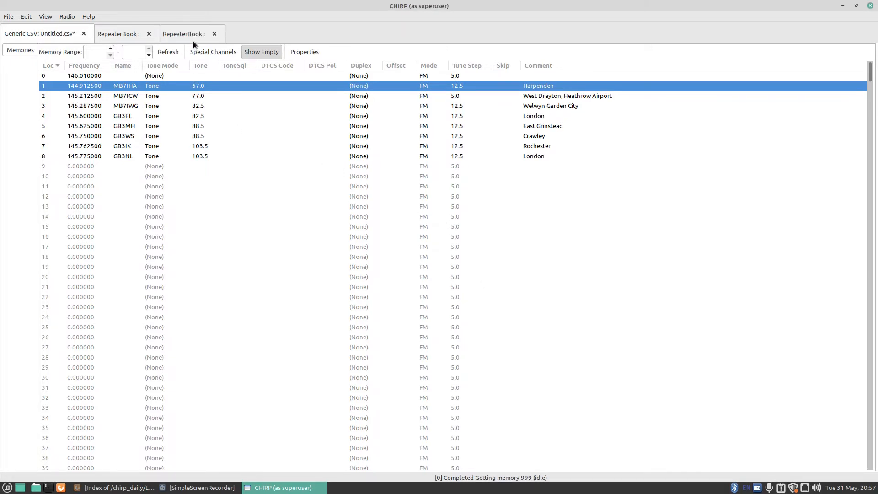
Sort the new 70 centimeters RepeaterBook results by mode and copy all the FM repeater rows from GB3NX through GB3NS
{"action": "left_click", "coordinate": [188, 32]}
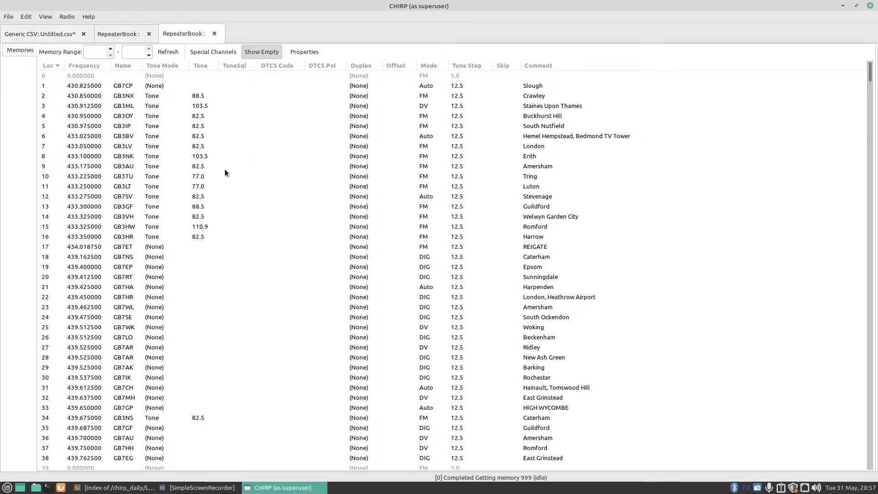
{"action": "left_click", "coordinate": [110, 85]}
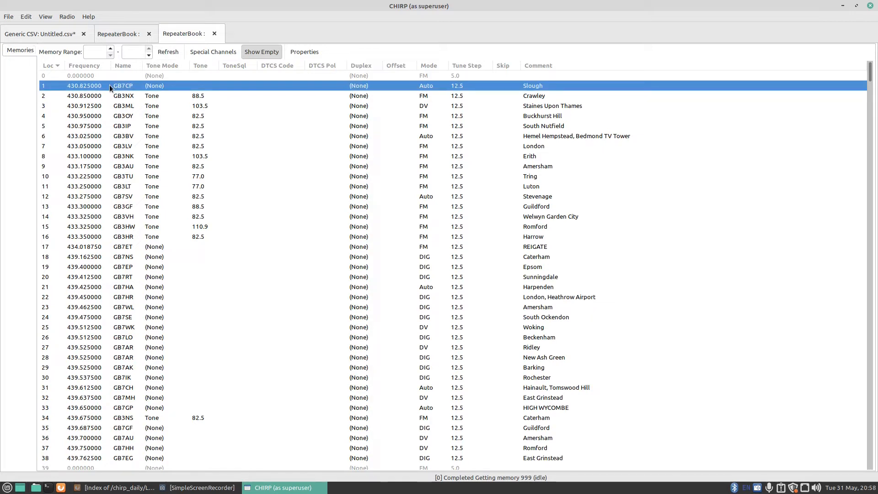
{"action": "left_click", "coordinate": [432, 65]}
{"action": "scroll", "coordinate": [384, 181], "scroll_direction": "down", "scroll_amount": 3}
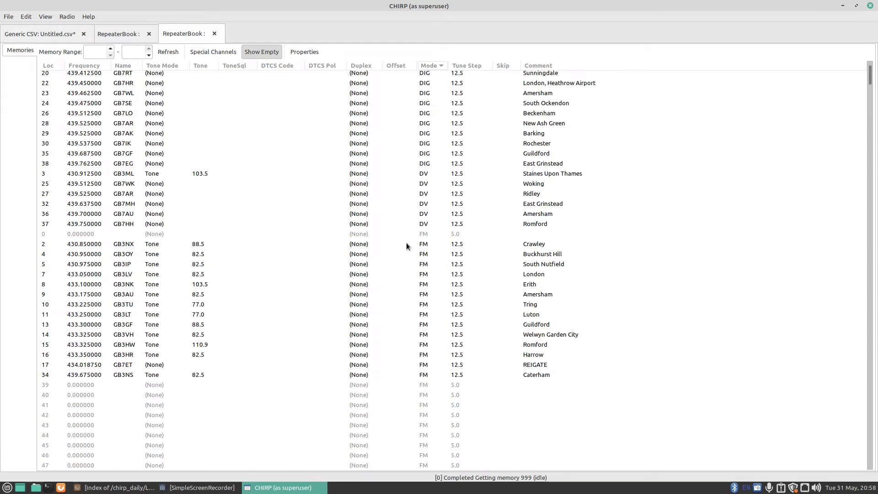
{"action": "left_click", "coordinate": [77, 245]}
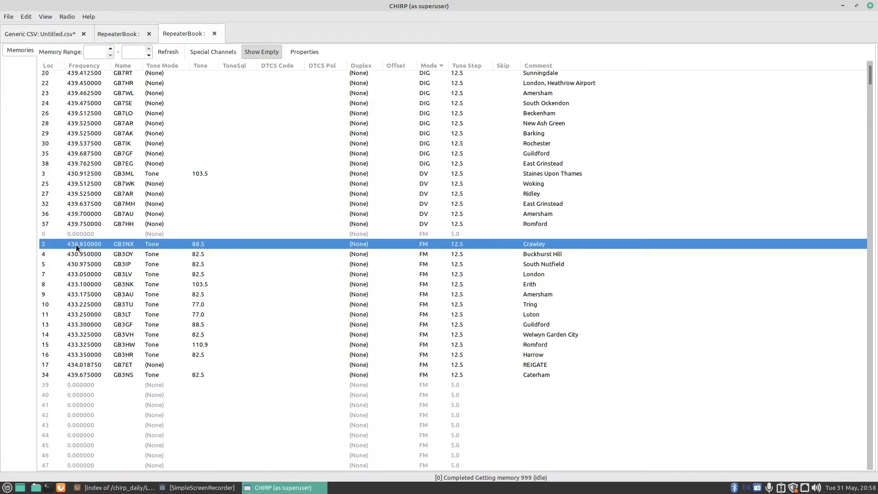
{"action": "key", "text": "shift+Down"}
{"action": "key", "text": "shift+Down"}
{"action": "key", "text": "shift+Down"}
{"action": "key", "text": "shift+Down"}
{"action": "key", "text": "shift+Down"}
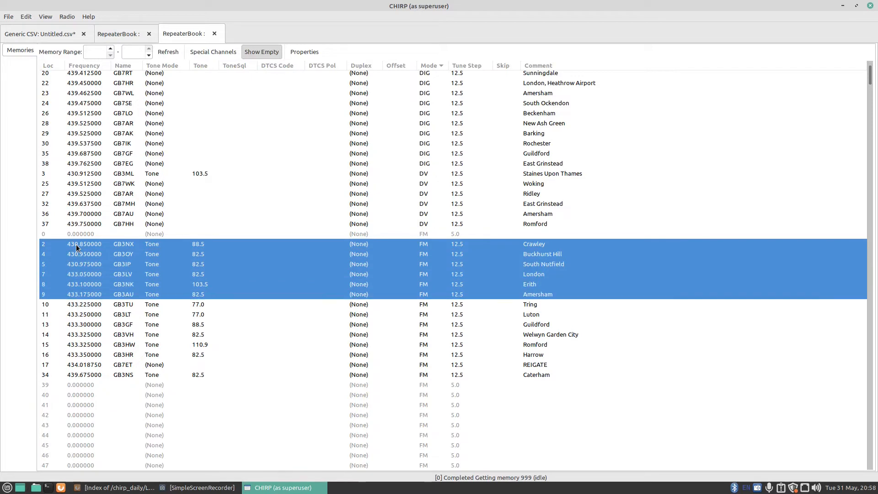
{"action": "key", "text": "shift+Down"}
{"action": "key", "text": "shift+Down"}
{"action": "key", "text": "shift+Down"}
{"action": "key", "text": "shift+Down"}
{"action": "key", "text": "shift+Down"}
{"action": "key", "text": "shift+Down"}
{"action": "key", "text": "shift+Down"}
{"action": "key", "text": "shift+Down"}
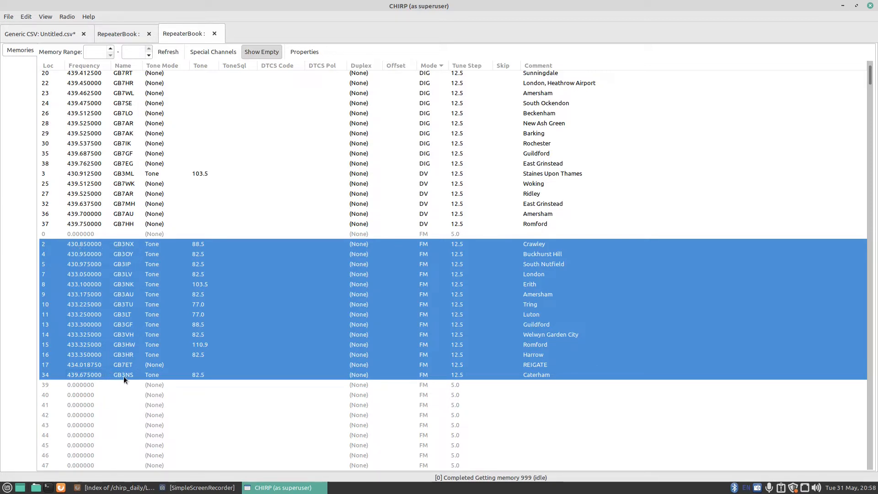
{"action": "right_click", "coordinate": [118, 262]}
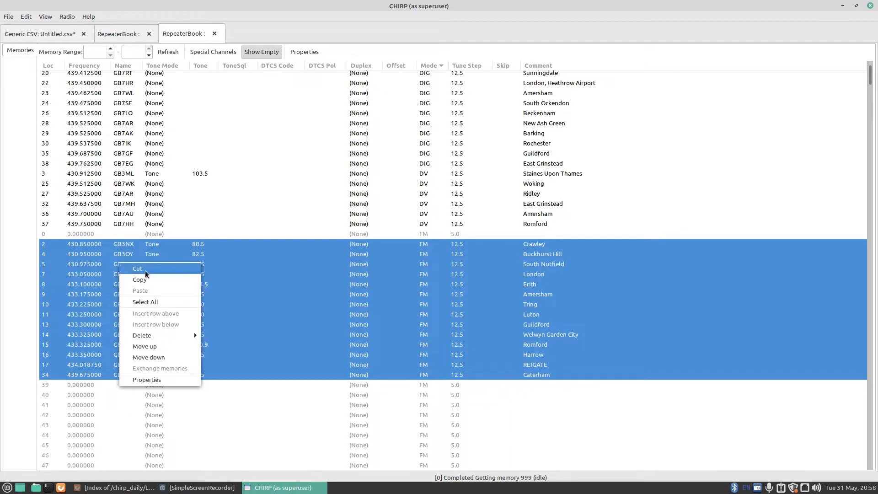
{"action": "left_click", "coordinate": [147, 281]}
Paste the copied 70 centimeters repeaters into the Untitled.csv memory list, starting at location 9
{"action": "left_click", "coordinate": [48, 33]}
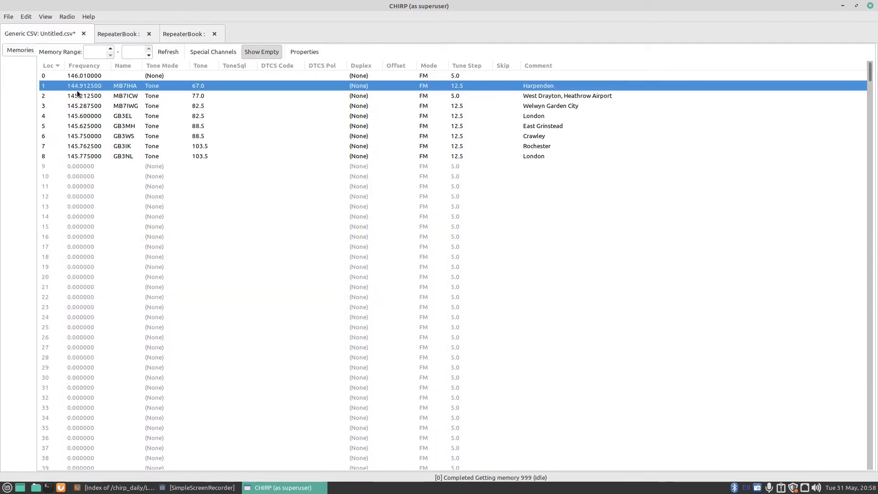
{"action": "left_click", "coordinate": [94, 166]}
{"action": "right_click", "coordinate": [106, 163]}
{"action": "left_click", "coordinate": [125, 188]}
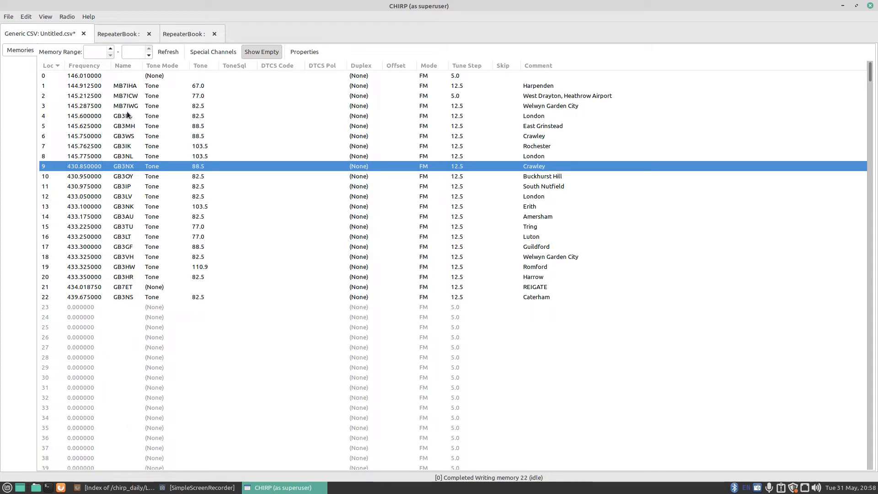
Sort the Untitled.csv memory list by name and copy all the named repeater rows from GB3AU through MB7IWG
{"action": "left_click", "coordinate": [121, 65]}
{"action": "scroll", "coordinate": [129, 156], "scroll_direction": "down", "scroll_amount": 20}
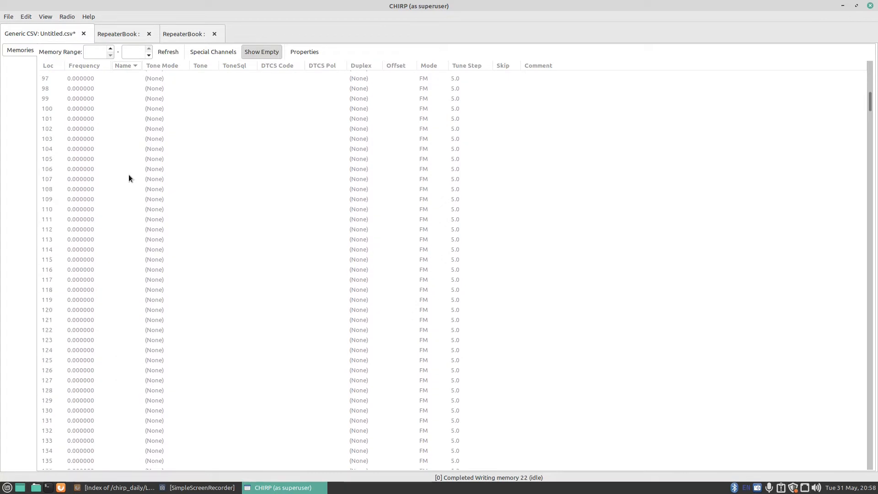
{"action": "scroll", "coordinate": [130, 178], "scroll_direction": "down", "scroll_amount": 20}
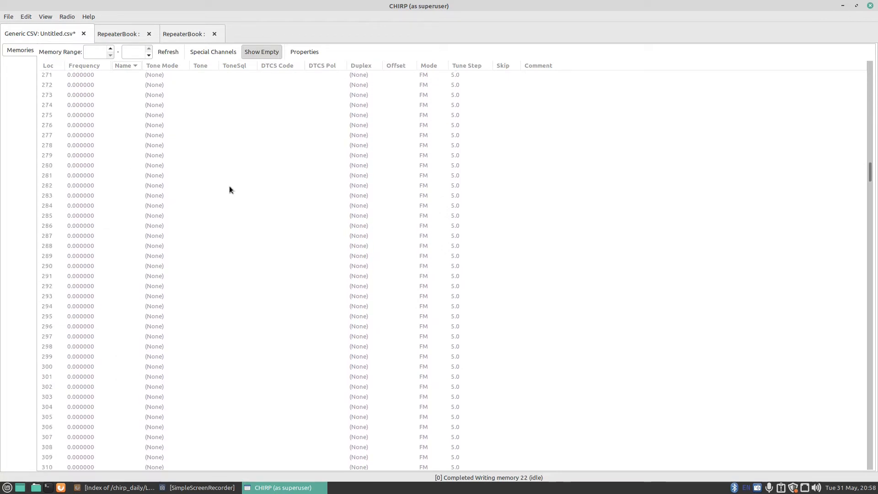
{"action": "left_click_drag", "start_coordinate": [871, 171], "coordinate": [859, 460]}
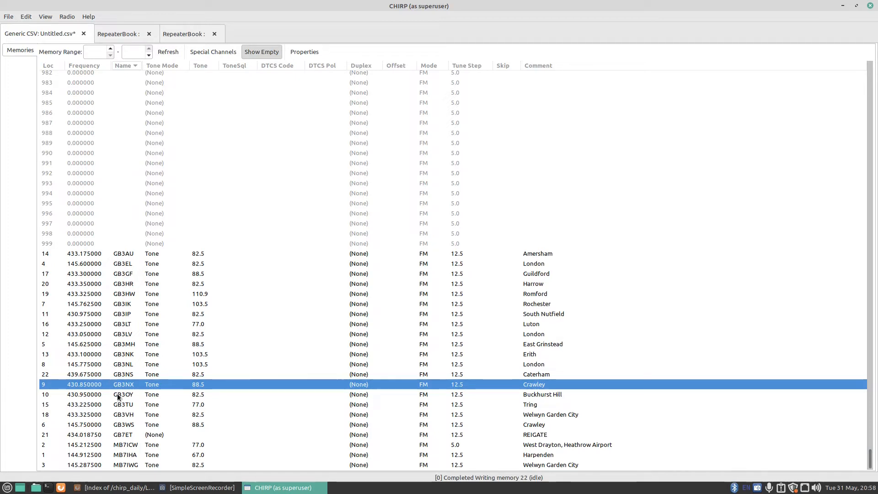
{"action": "left_click", "coordinate": [76, 253]}
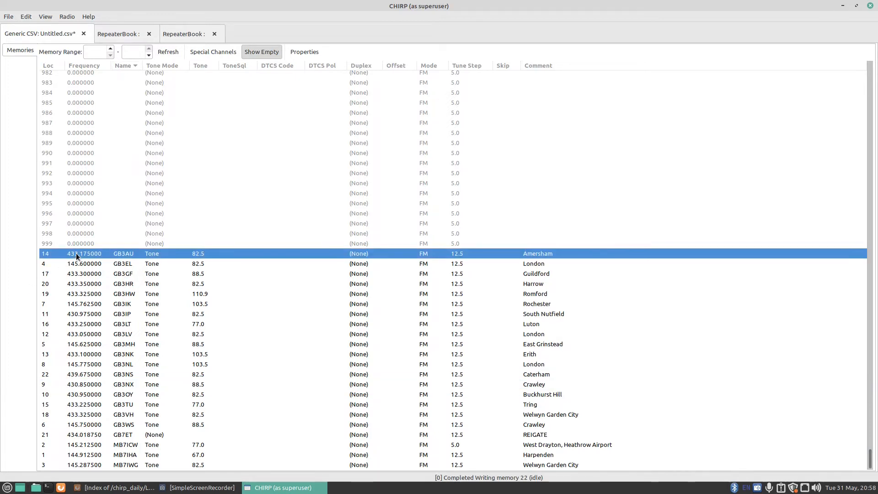
{"action": "key", "text": "shift+Down"}
{"action": "key", "text": "shift+Down"}
{"action": "key", "text": "shift+Down"}
{"action": "key", "text": "shift+Down"}
{"action": "key", "text": "shift+Down"}
{"action": "key", "text": "shift+Down"}
{"action": "key", "text": "shift+Down"}
{"action": "key", "text": "shift+Down"}
{"action": "key", "text": "shift+Down"}
{"action": "key", "text": "shift+Down"}
{"action": "key", "text": "shift+Down"}
{"action": "key", "text": "shift+Down"}
{"action": "key", "text": "shift+Down"}
{"action": "key", "text": "shift+Down"}
{"action": "key", "text": "shift+Down"}
{"action": "key", "text": "shift+Down"}
{"action": "key", "text": "shift+Down"}
{"action": "key", "text": "shift+Down"}
{"action": "key", "text": "shift+Down"}
{"action": "key", "text": "shift+Down"}
{"action": "key", "text": "shift+Down"}
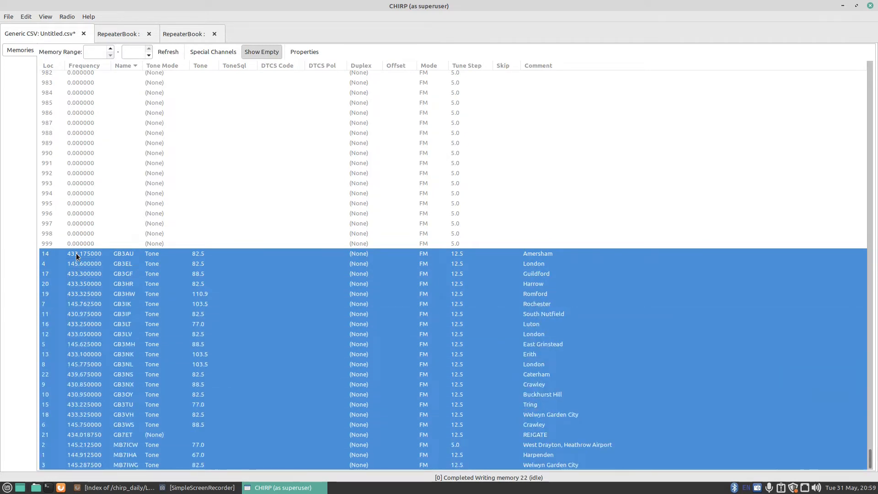
{"action": "right_click", "coordinate": [79, 254]}
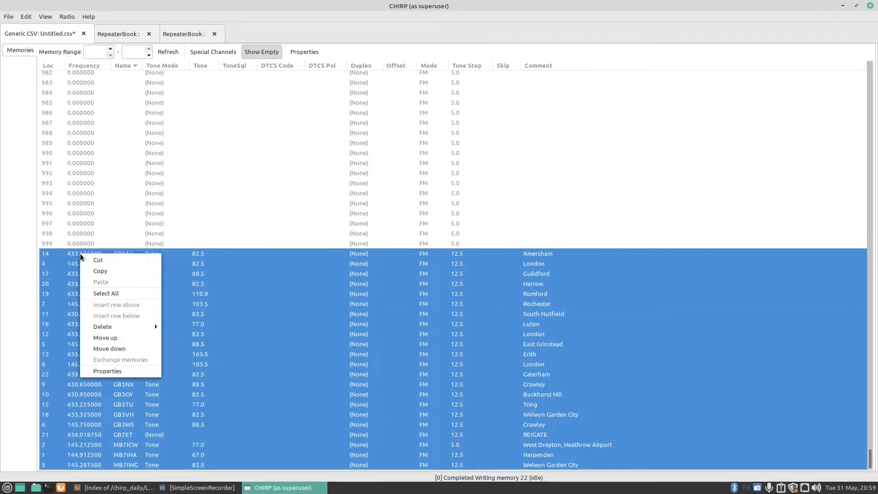
{"action": "left_click", "coordinate": [97, 271]}
Create a second blank memory list and paste the name-sorted repeaters into it, starting at location 1
{"action": "left_click", "coordinate": [8, 17]}
{"action": "left_click", "coordinate": [15, 26]}
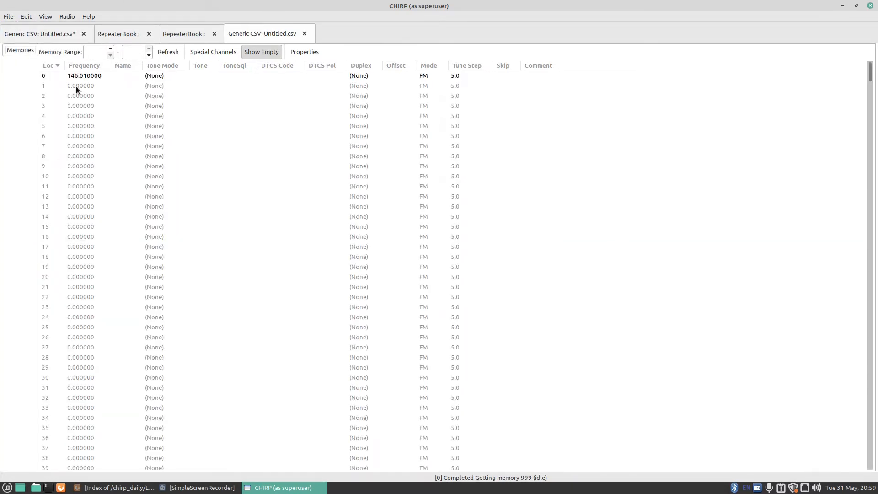
{"action": "left_click", "coordinate": [76, 86]}
{"action": "right_click", "coordinate": [76, 86]}
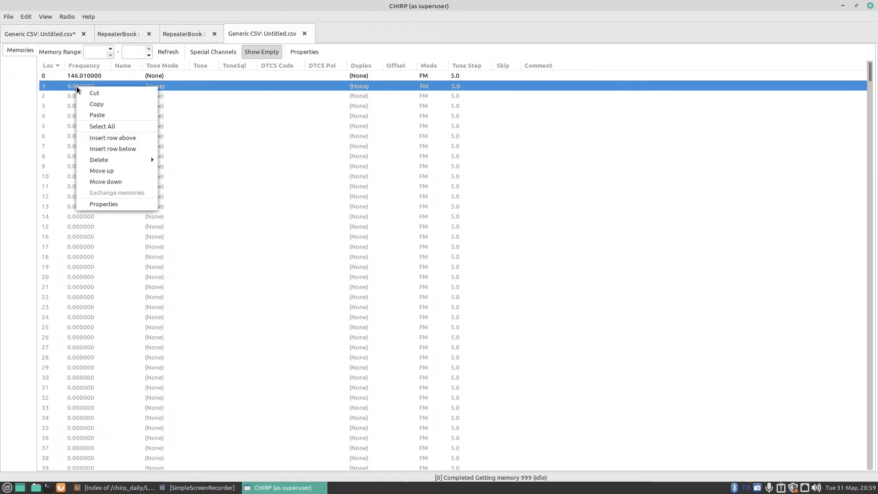
{"action": "left_click", "coordinate": [98, 115]}
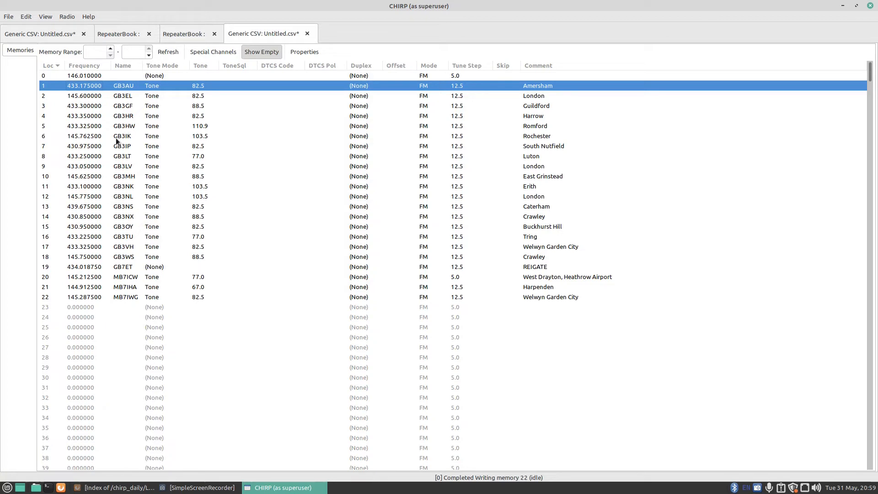
Export all memories of the name-sorted list to the Desktop as a CSV file named Repeaters
{"action": "left_click", "coordinate": [8, 17]}
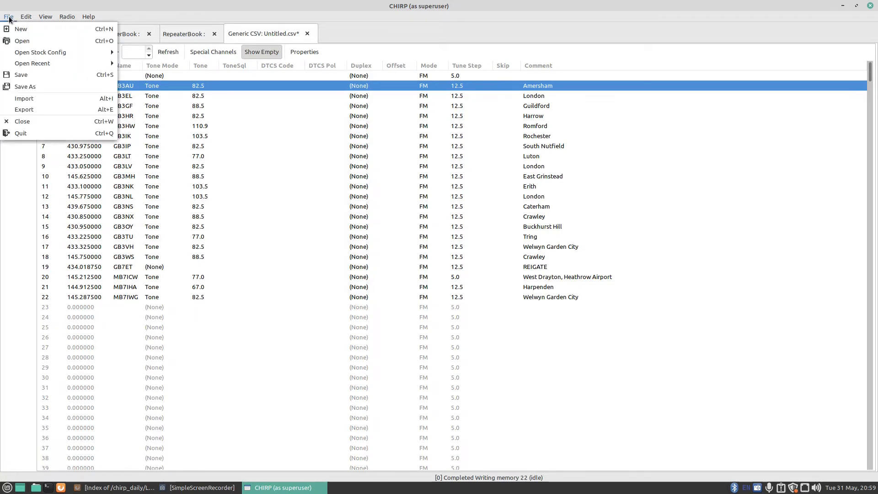
{"action": "left_click", "coordinate": [20, 109]}
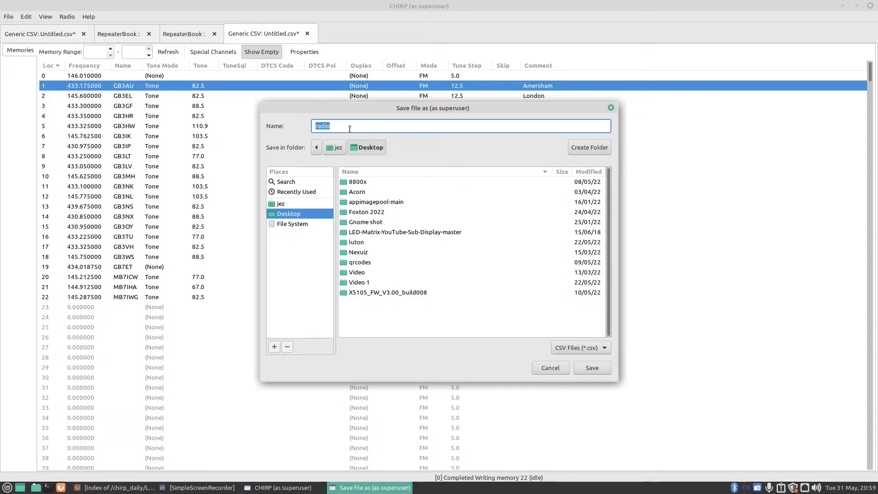
{"action": "type", "text": "Repeat"}
{"action": "left_click", "coordinate": [585, 370]}
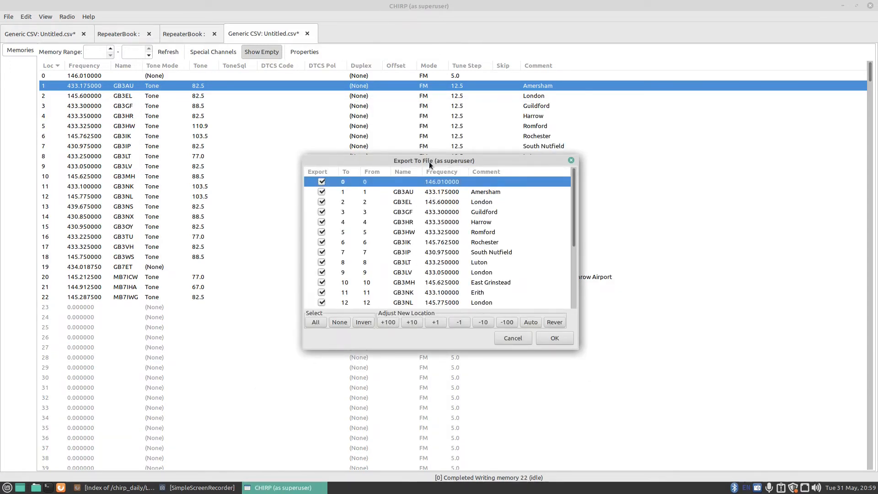
{"action": "left_click_drag", "start_coordinate": [411, 167], "coordinate": [386, 150]}
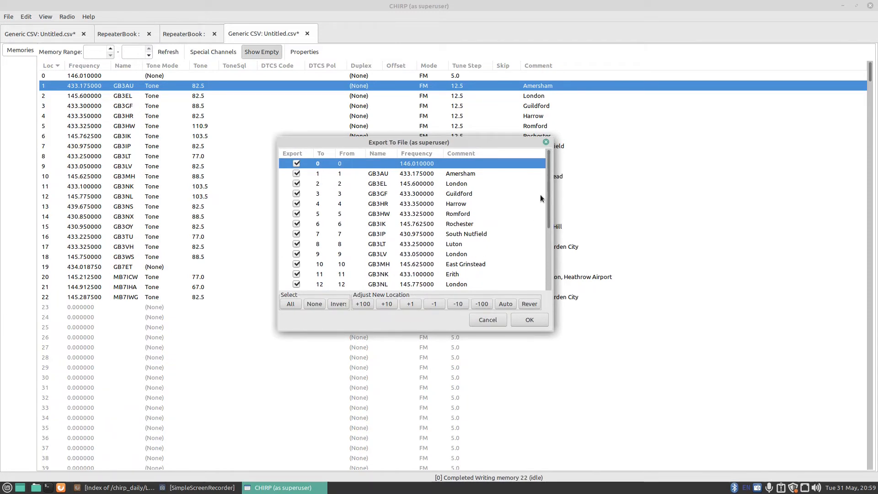
{"action": "mouse_move", "coordinate": [549, 164]}
{"action": "left_mouse_down"}
{"action": "mouse_move", "coordinate": [551, 223]}
{"action": "mouse_move", "coordinate": [552, 150]}
{"action": "left_mouse_up"}
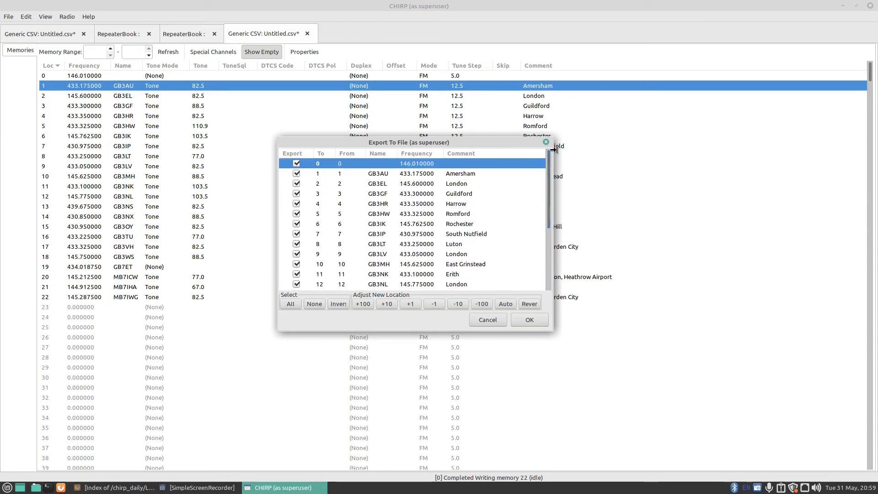
{"action": "left_click", "coordinate": [531, 322]}
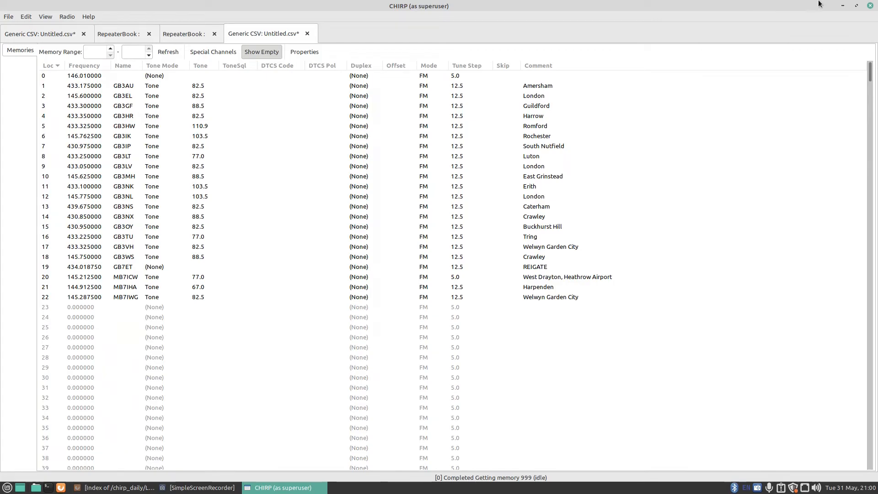
Check the desktop for the exported Repeaters.csv file and return to the CHIRP memory list
{"action": "left_click", "coordinate": [842, 6]}
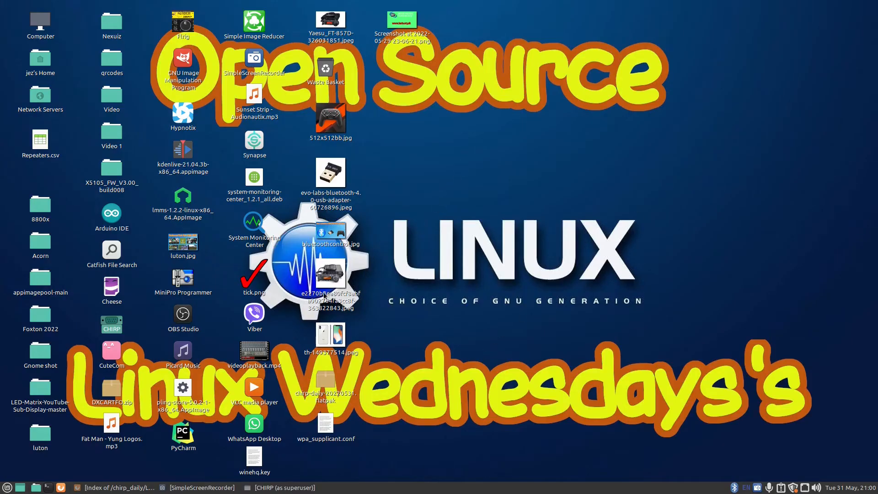
{"action": "left_click", "coordinate": [276, 488]}
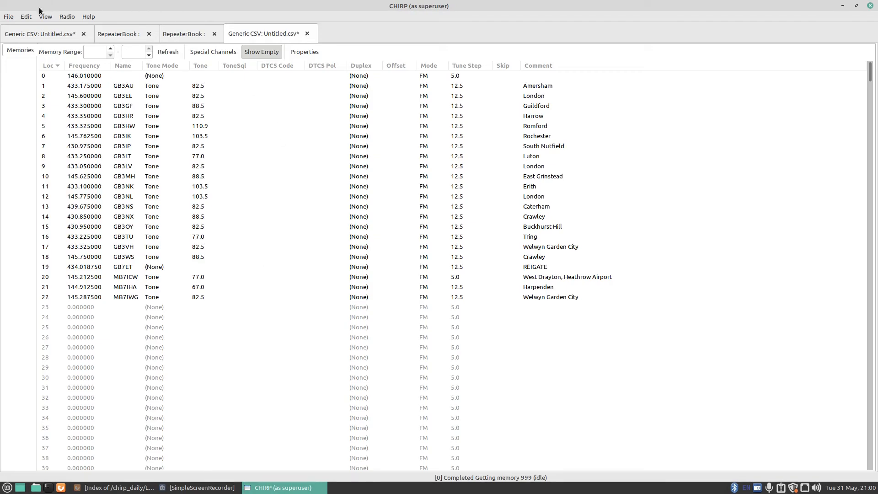
{"action": "left_click", "coordinate": [8, 17]}
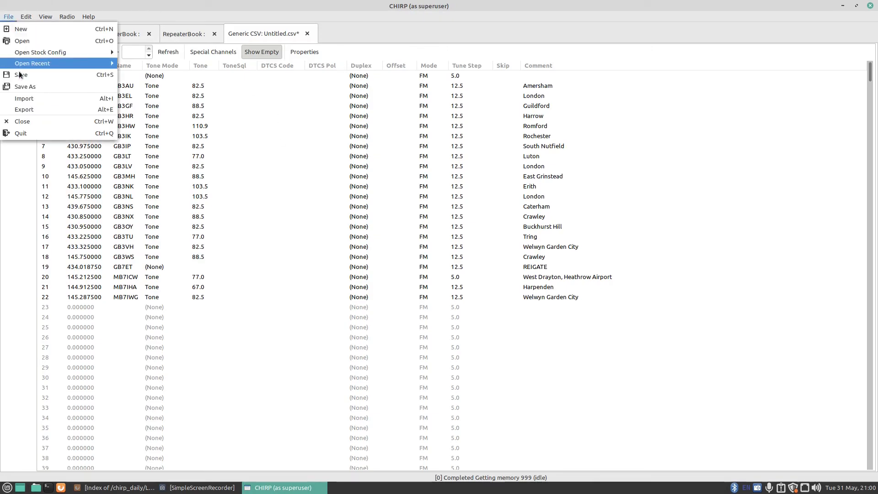
{"action": "left_click", "coordinate": [28, 109]}
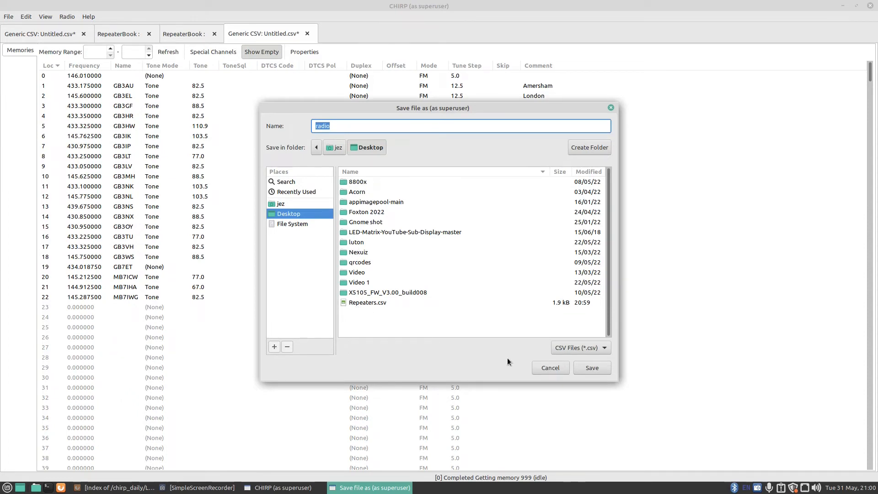
{"action": "left_click", "coordinate": [548, 369]}
Minimise the CHIRP window and select the Repeaters.csv file on the desktop
{"action": "left_click", "coordinate": [843, 6]}
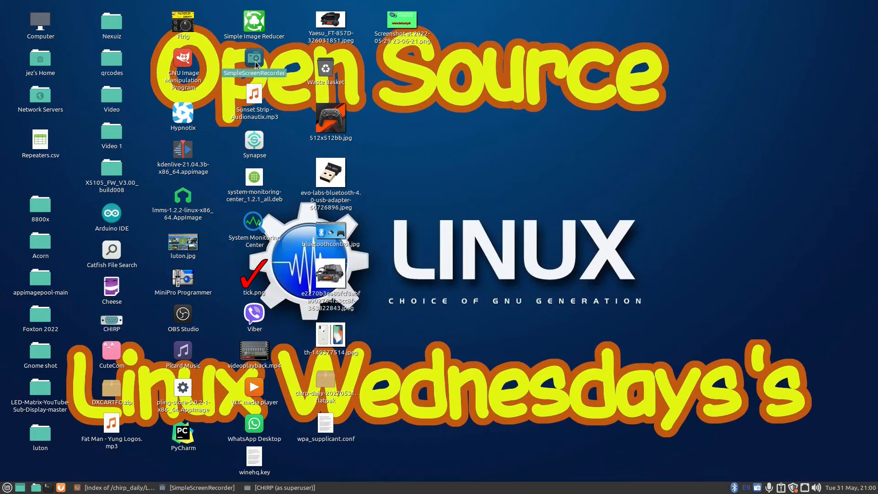
{"action": "key", "text": "r"}
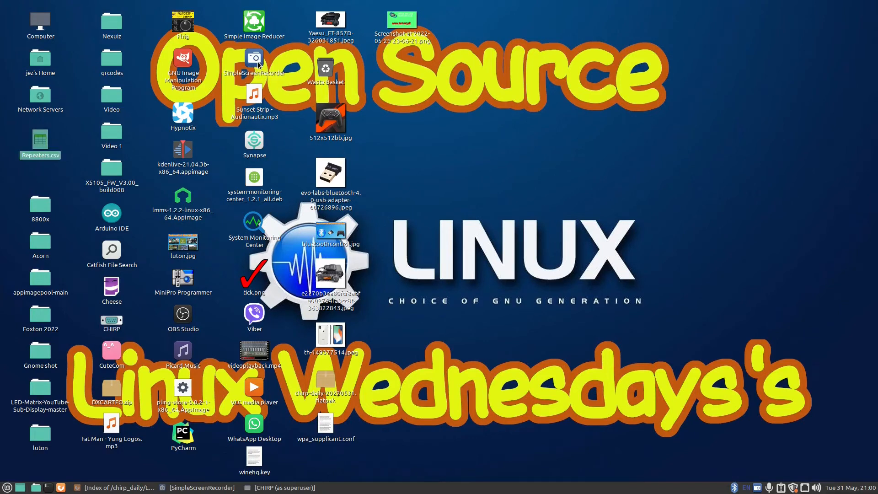
Open Repeaters.csv from the desktop with the default text import settings, review the exported repeater columns, and close the spreadsheet
{"action": "left_click", "coordinate": [224, 371]}
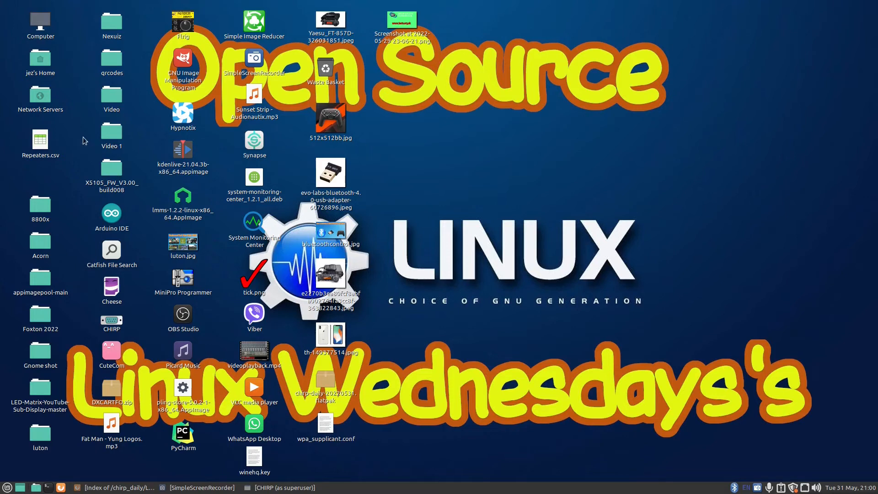
{"action": "double_click", "coordinate": [43, 144]}
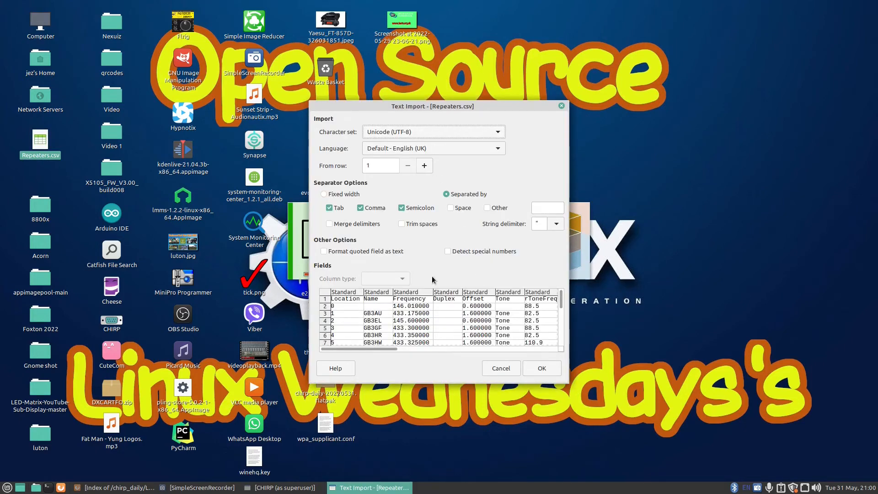
{"action": "left_click", "coordinate": [543, 368]}
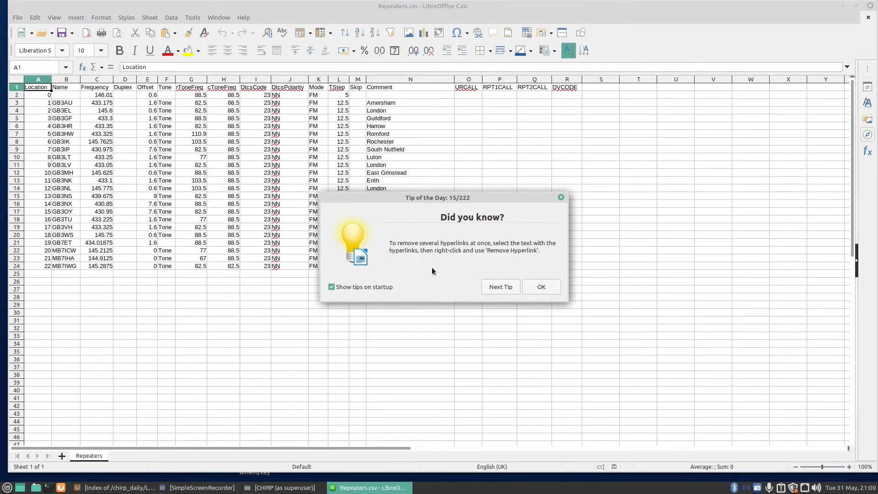
{"action": "left_click", "coordinate": [552, 290]}
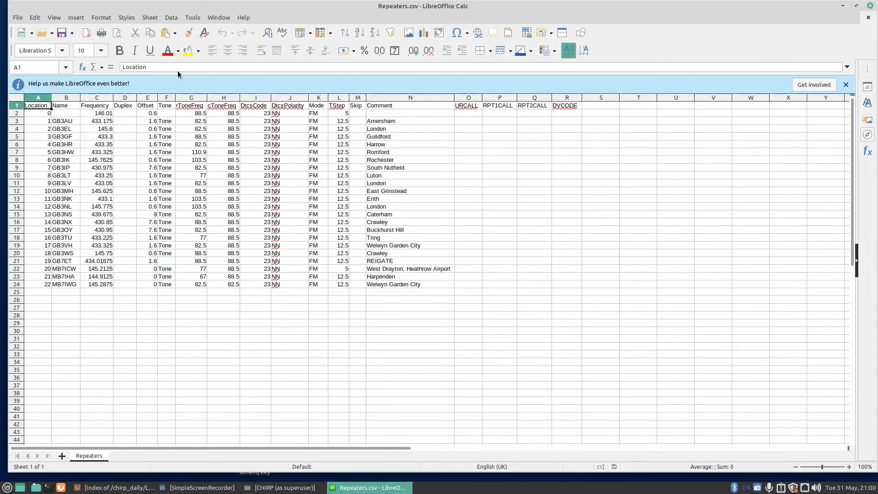
{"action": "left_click", "coordinate": [870, 5]}
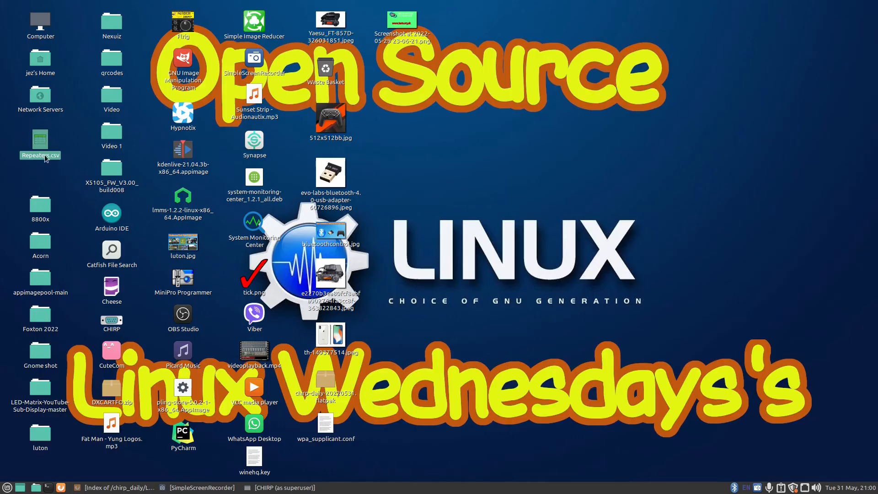
Return to CHIRP and close all open memory lists and RepeaterBook results without saving their changes
{"action": "left_click", "coordinate": [282, 488]}
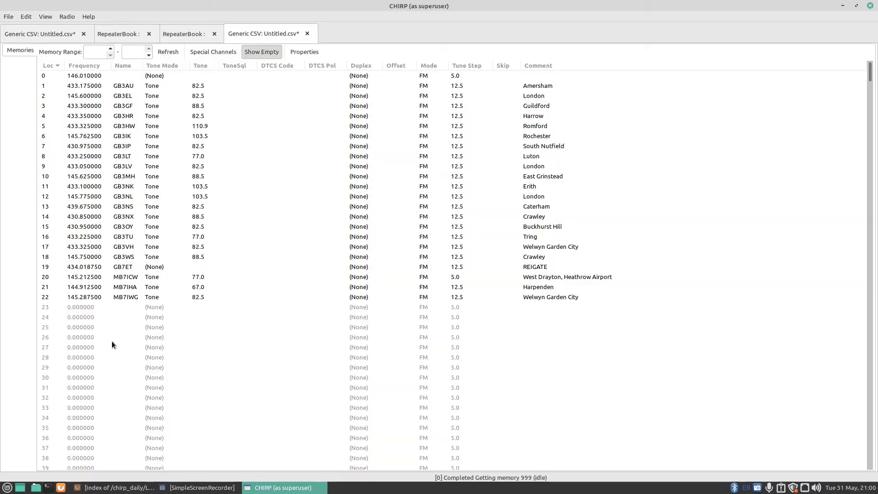
{"action": "left_click", "coordinate": [307, 33]}
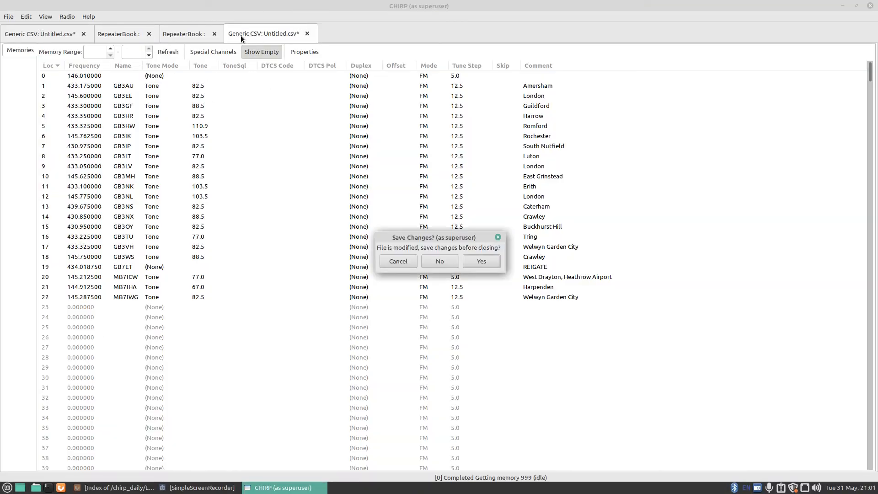
{"action": "left_click", "coordinate": [437, 262]}
{"action": "left_click", "coordinate": [214, 34]}
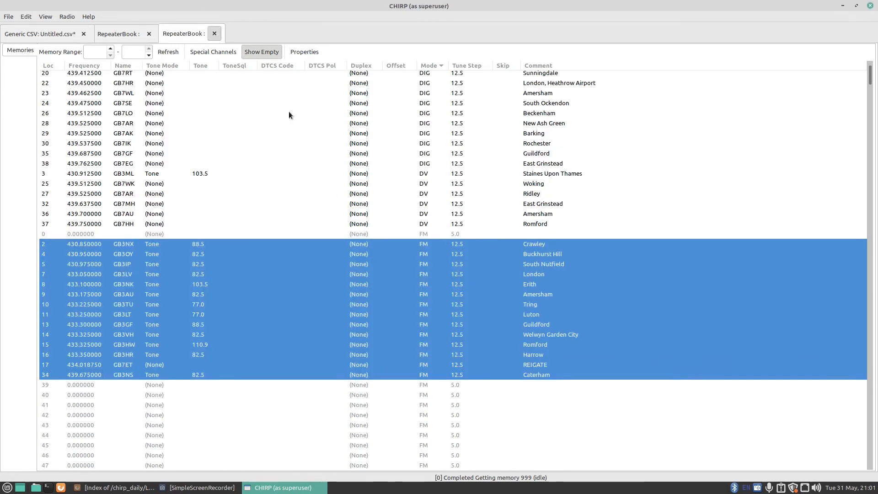
{"action": "left_click", "coordinate": [149, 33]}
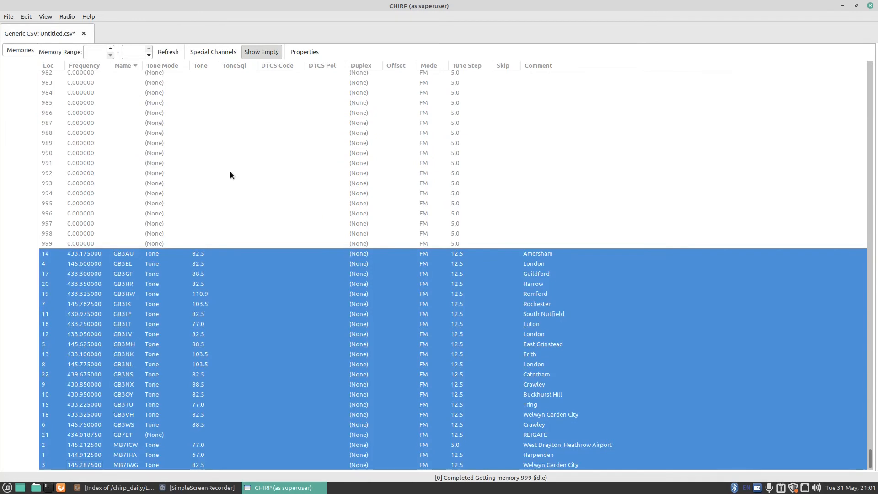
{"action": "left_click", "coordinate": [85, 34]}
{"action": "left_click", "coordinate": [427, 260]}
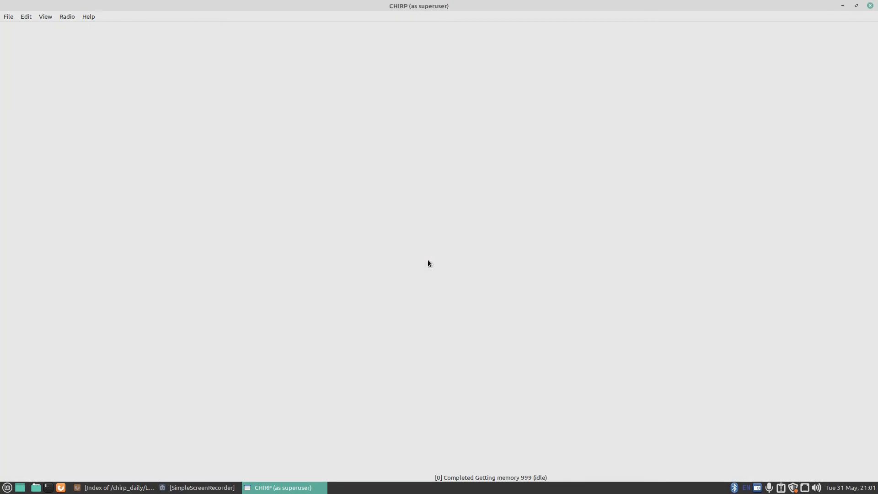
Create a new blank memory list, open Repeaters.csv from the Desktop, and display its memories
{"action": "left_click", "coordinate": [5, 17]}
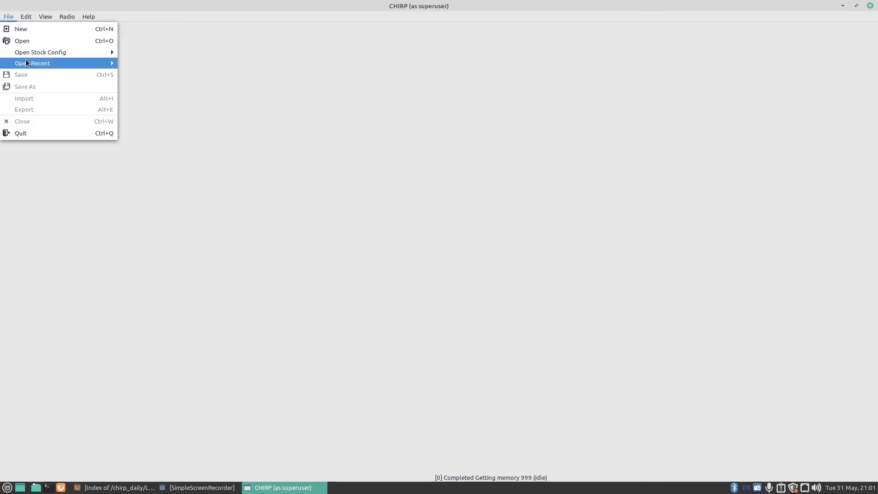
{"action": "left_click", "coordinate": [18, 30]}
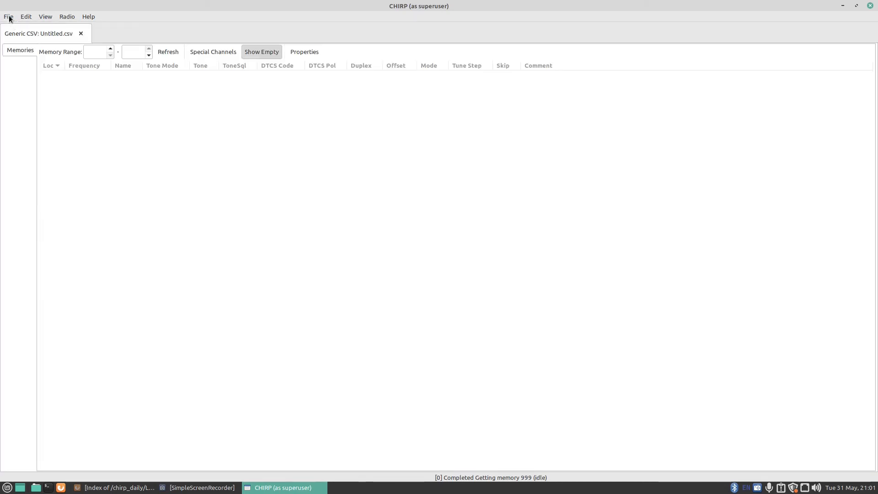
{"action": "left_click", "coordinate": [8, 17]}
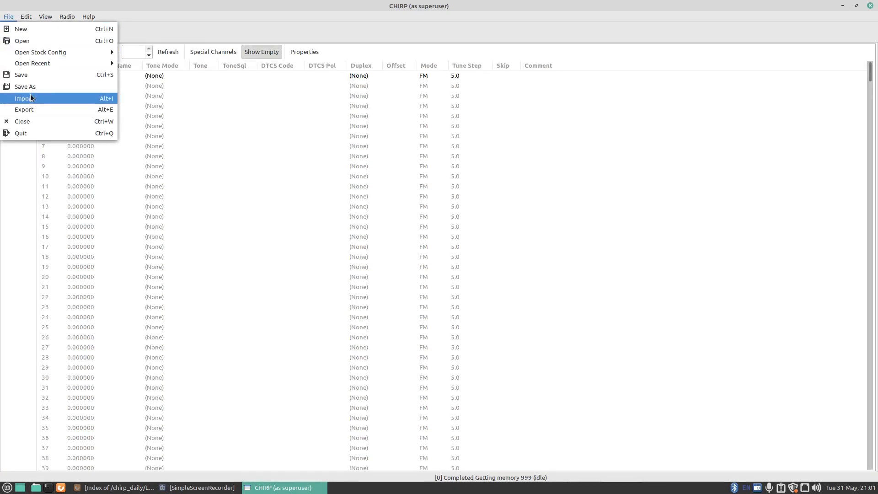
{"action": "mouse_move", "coordinate": [27, 65]}
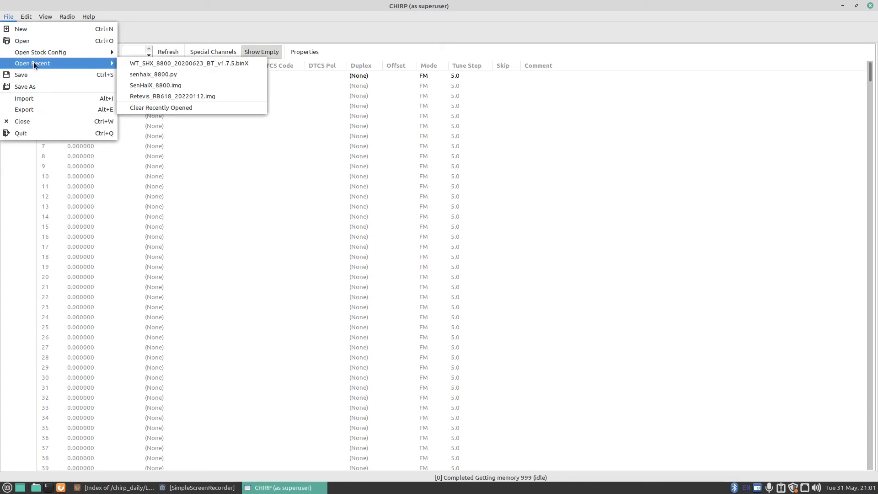
{"action": "left_click", "coordinate": [25, 41]}
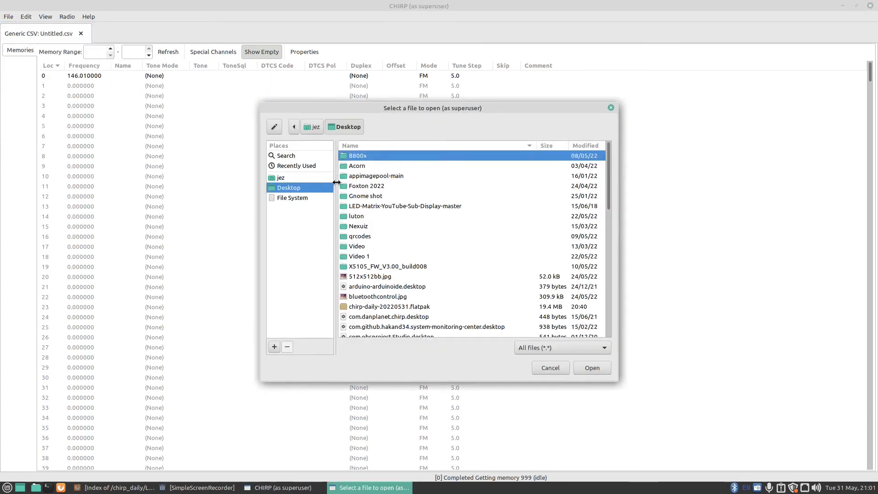
{"action": "scroll", "coordinate": [421, 291], "scroll_direction": "down", "scroll_amount": 10}
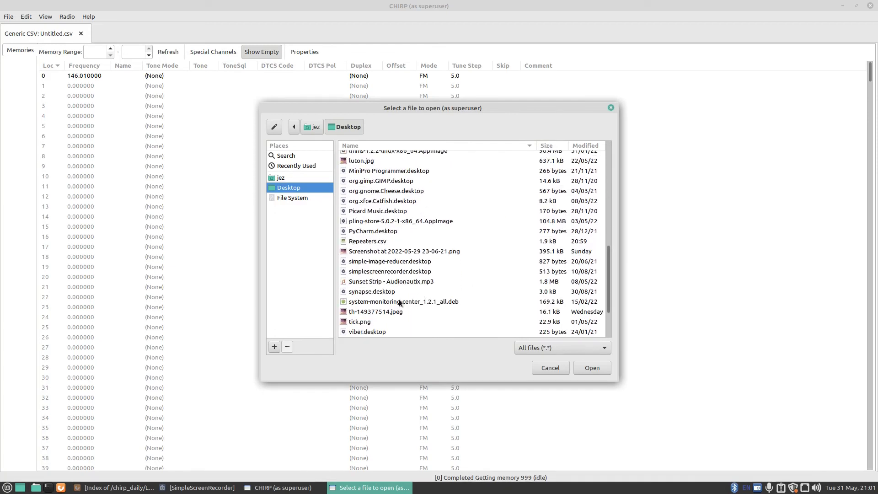
{"action": "left_click", "coordinate": [376, 240]}
{"action": "left_click", "coordinate": [595, 368]}
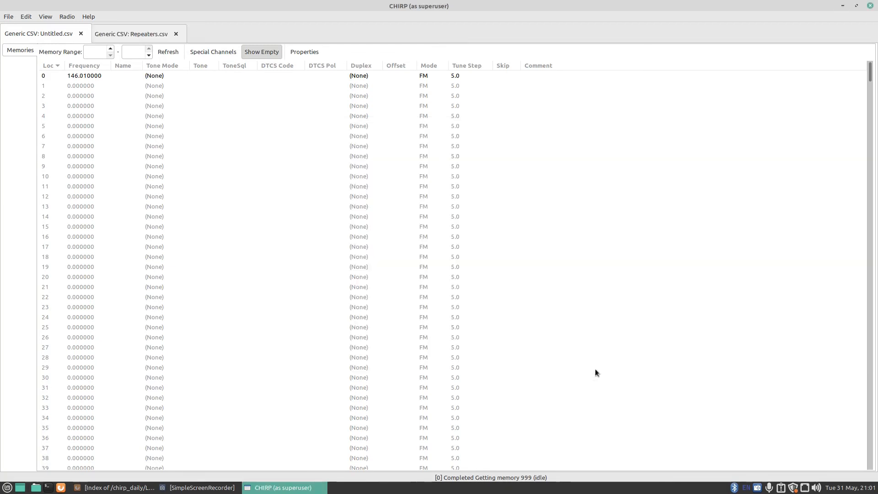
{"action": "left_click", "coordinate": [116, 33]}
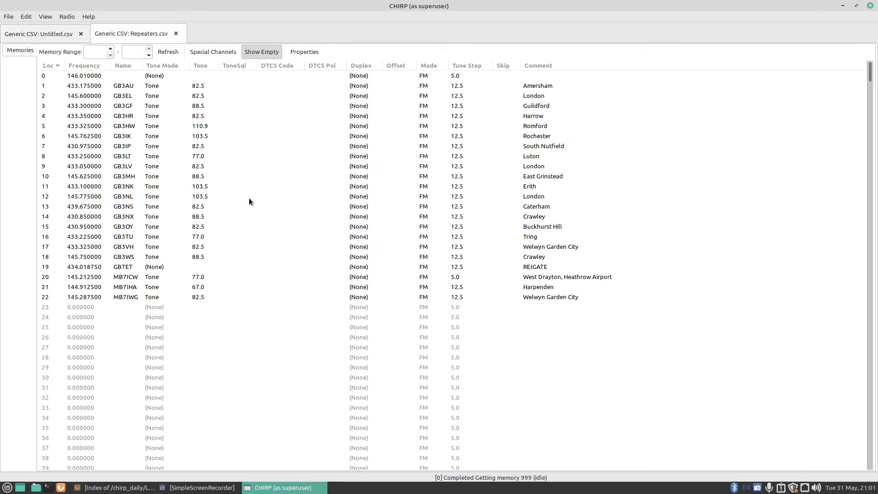
{"action": "left_click", "coordinate": [65, 18]}
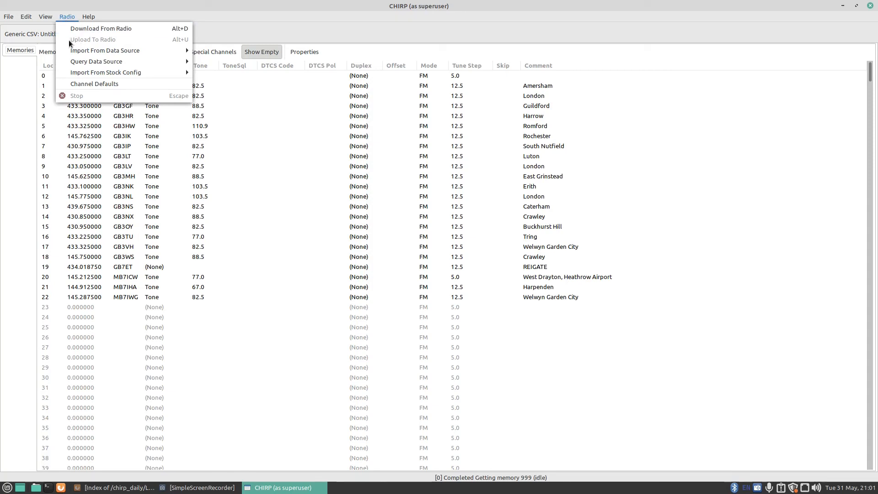
{"action": "left_click", "coordinate": [262, 317]}
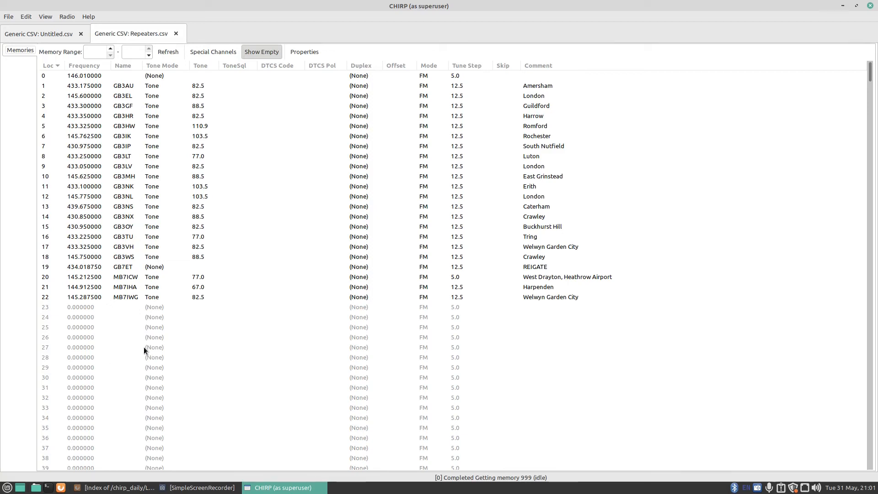
Set the frequency of the empty memory at location 23 to 145.800
{"action": "left_click", "coordinate": [75, 307]}
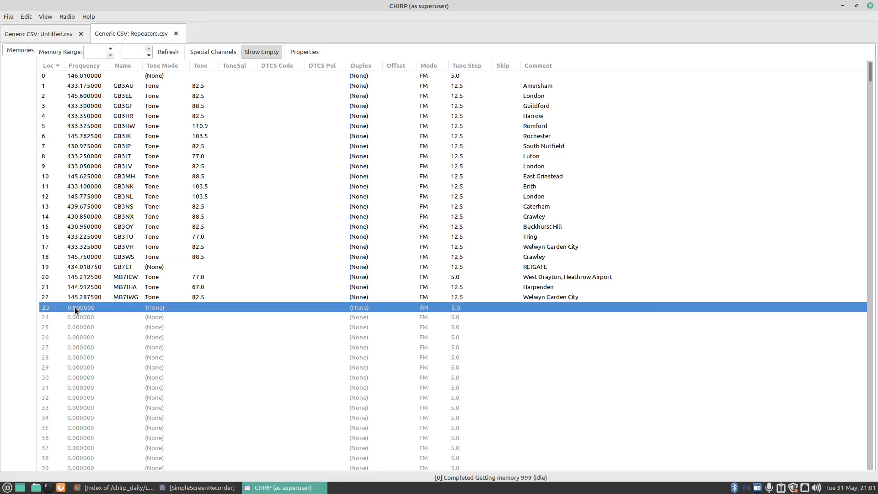
{"action": "left_click", "coordinate": [72, 307]}
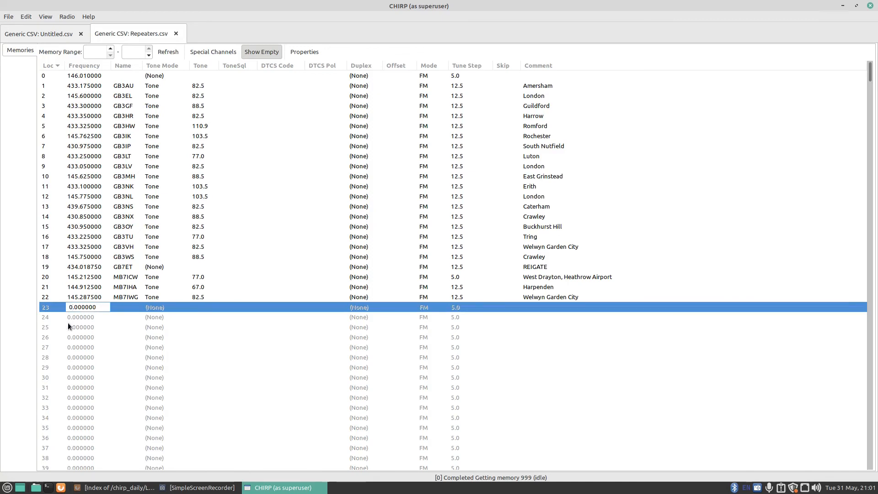
{"action": "key", "text": "Right"}
{"action": "key", "text": "BackSpace"}
{"action": "key", "text": "BackSpace"}
{"action": "key", "text": "BackSpace"}
{"action": "key", "text": "BackSpace"}
{"action": "key", "text": "BackSpace"}
{"action": "key", "text": "BackSpace"}
{"action": "key", "text": "BackSpace"}
{"action": "type", "text": "145.800"}
{"action": "key", "text": "Return"}
Name the memory at location 23 CQISS
{"action": "left_click", "coordinate": [118, 307]}
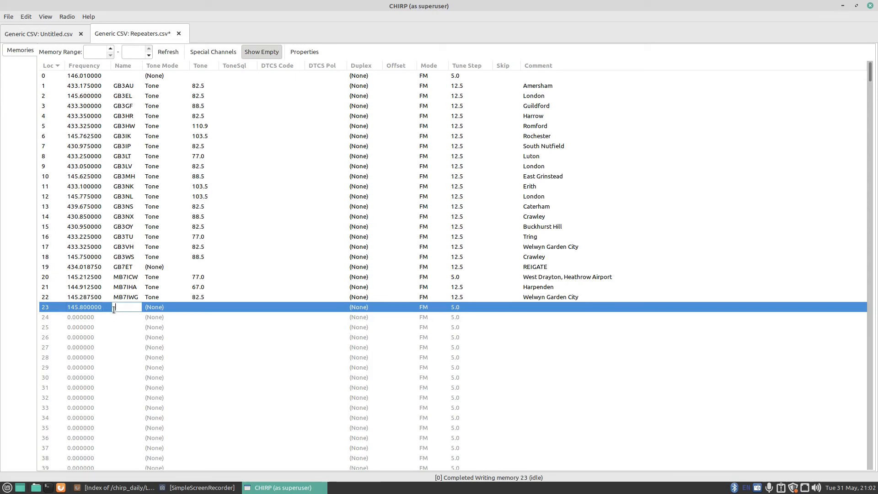
{"action": "type", "text": "CQ"}
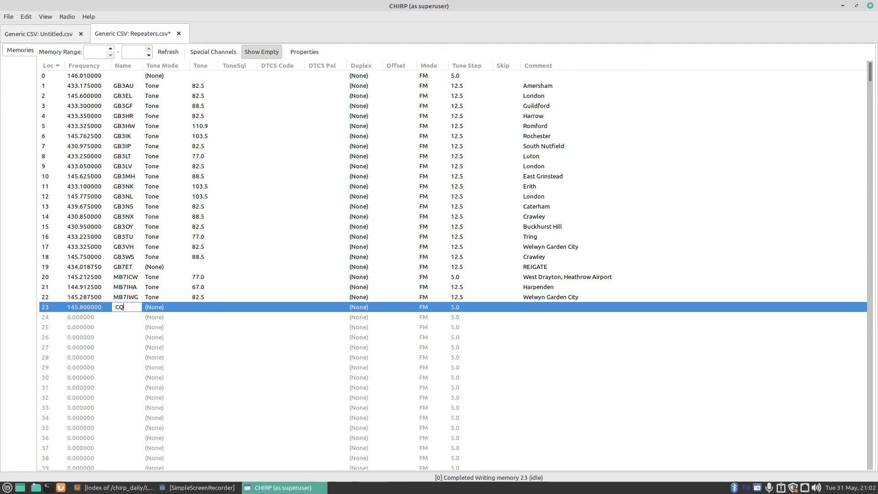
{"action": "type", "text": "ISS"}
{"action": "key", "text": "Return"}
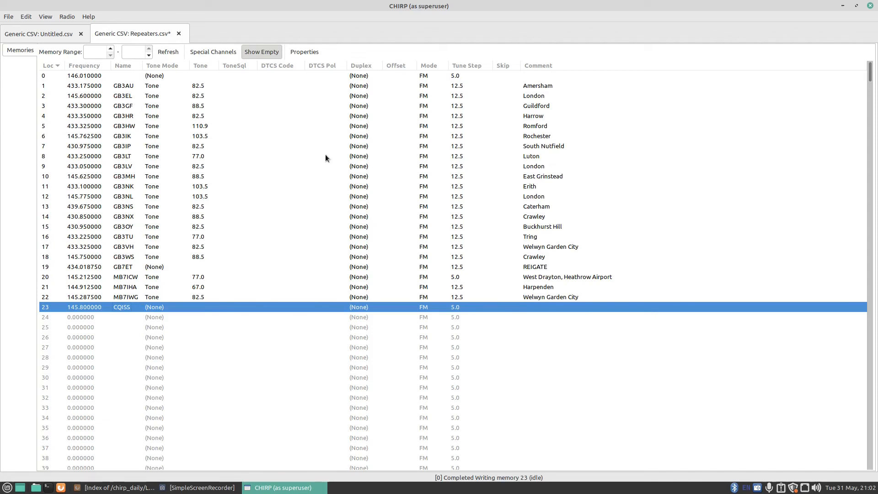
Try to set the offset of the CQISS memory at location 23 to 1.6
{"action": "left_click", "coordinate": [387, 307]}
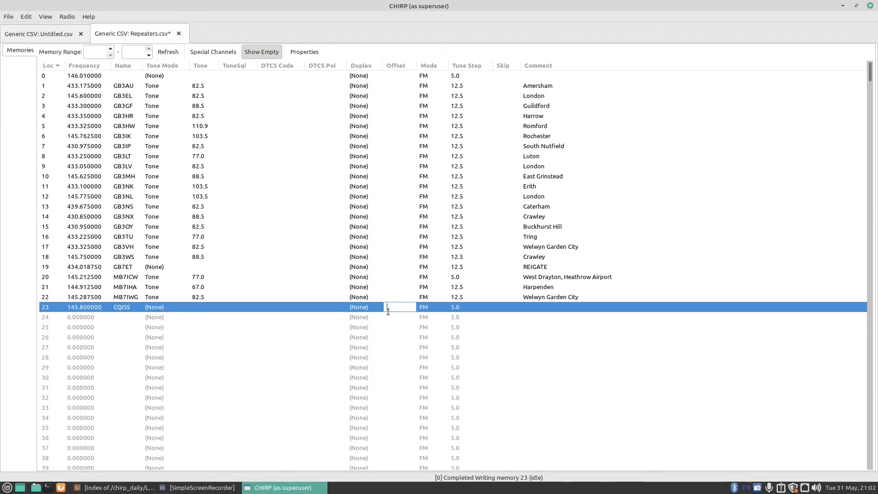
{"action": "type", "text": "1.6"}
{"action": "key", "text": "Return"}
{"action": "key", "text": "Return"}
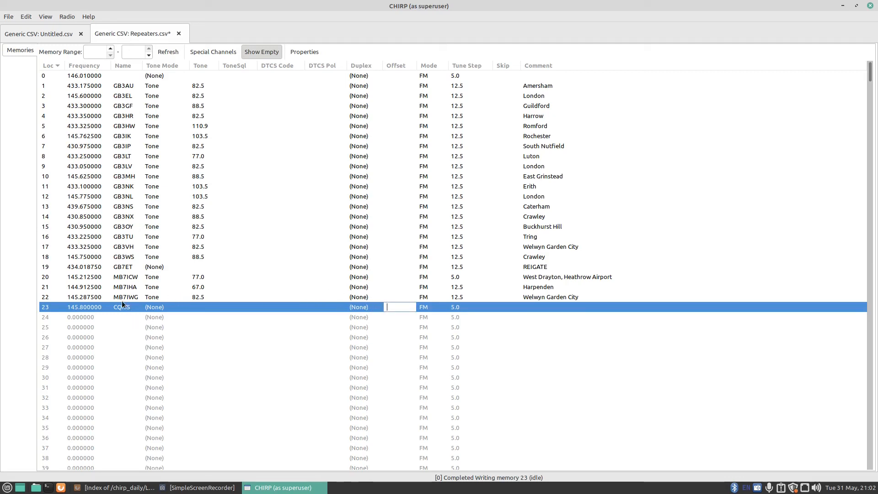